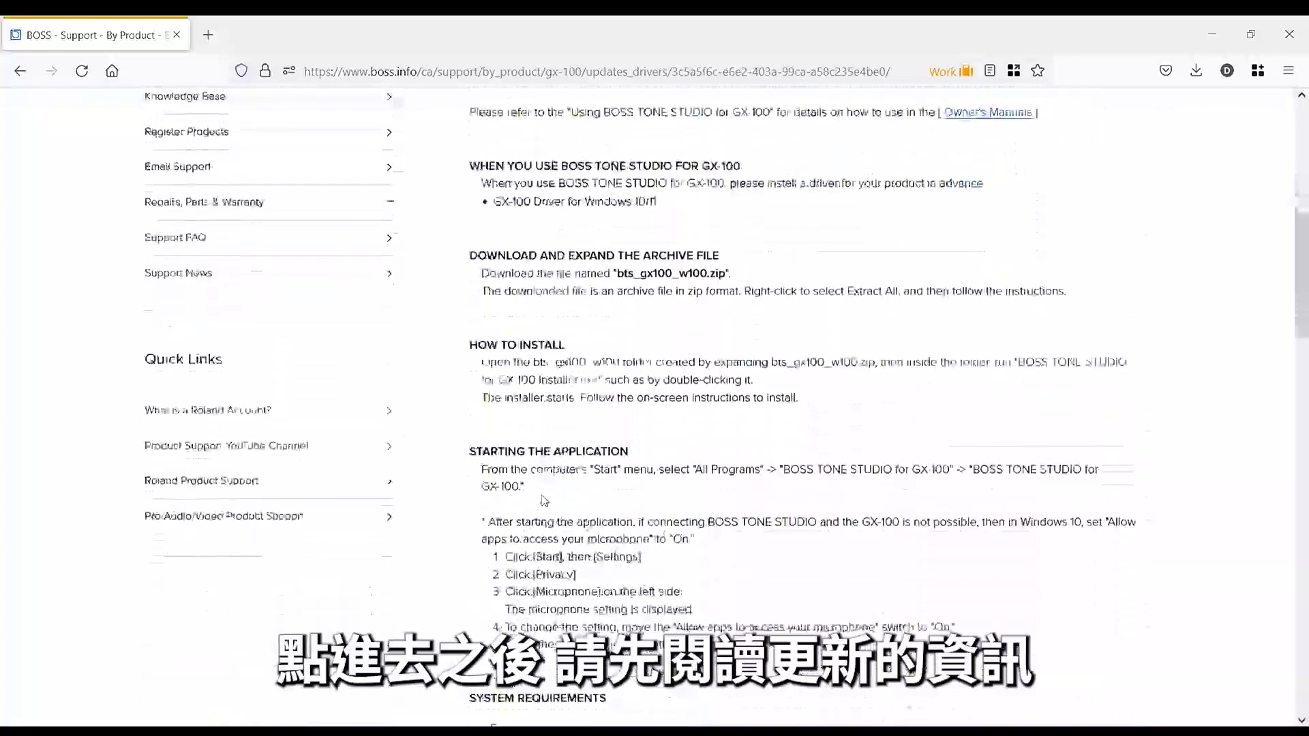
Step: Accept the licence agreement below the BOSS TONE STUDIO for GX-100 instructions and download bts_gx100_w100.zip
{"action": "scroll", "coordinate": [545, 501], "scroll_direction": "down", "scroll_amount": 7}
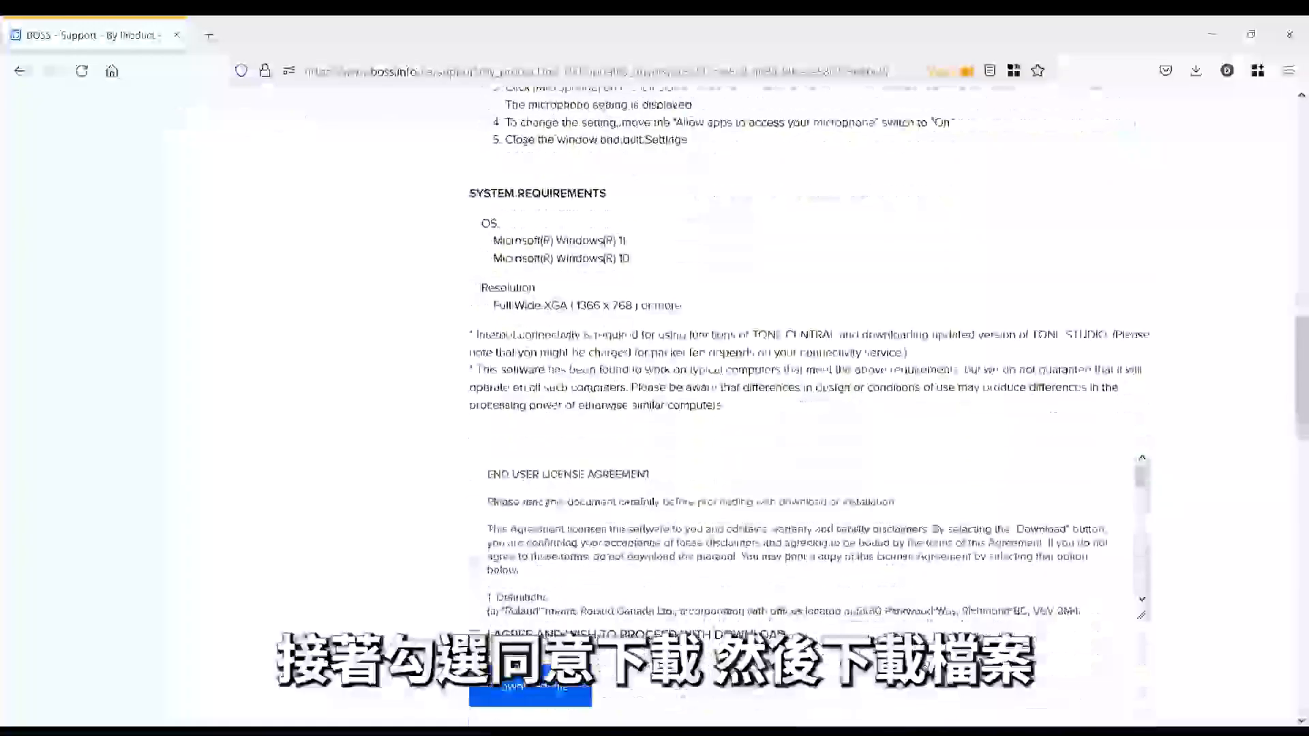
{"action": "left_click", "coordinate": [549, 476]}
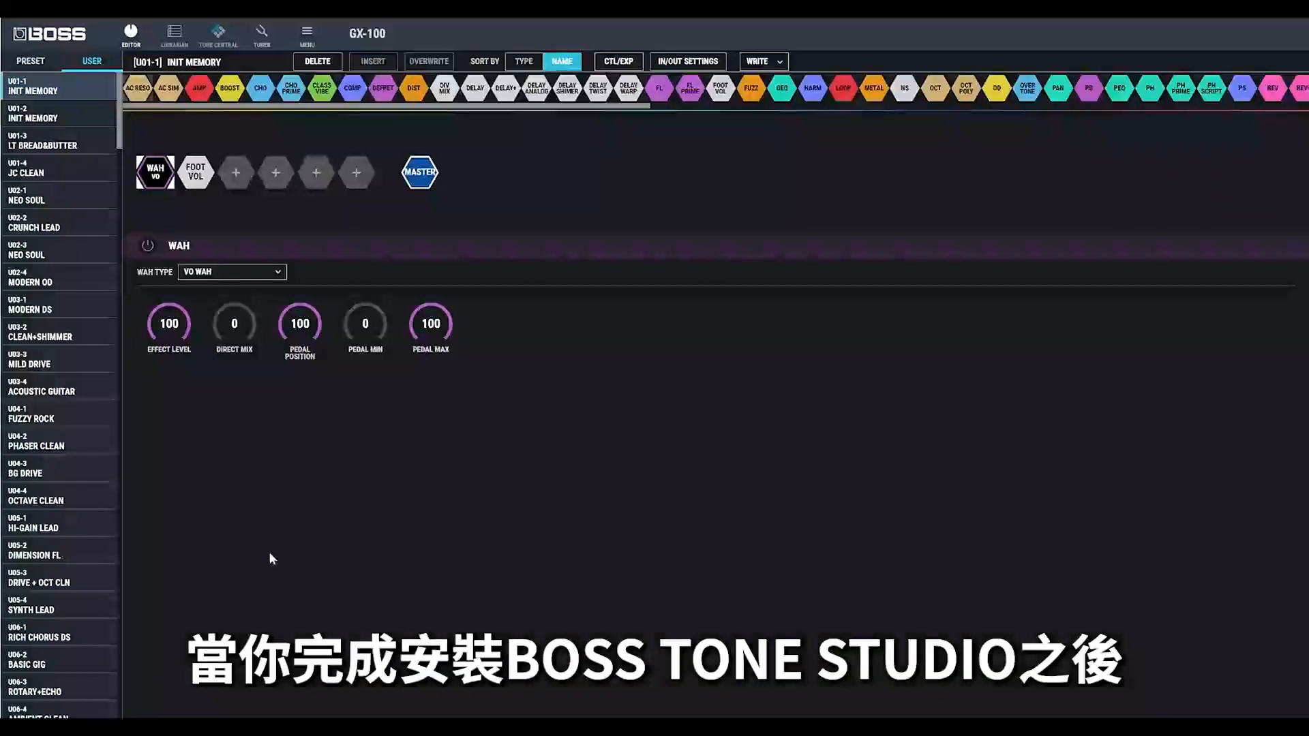
Step: In user memory U01-4 JC CLEAN, insert Classic-Vibe before the GEQ and overwrite it with Defretter
{"action": "left_click", "coordinate": [55, 172]}
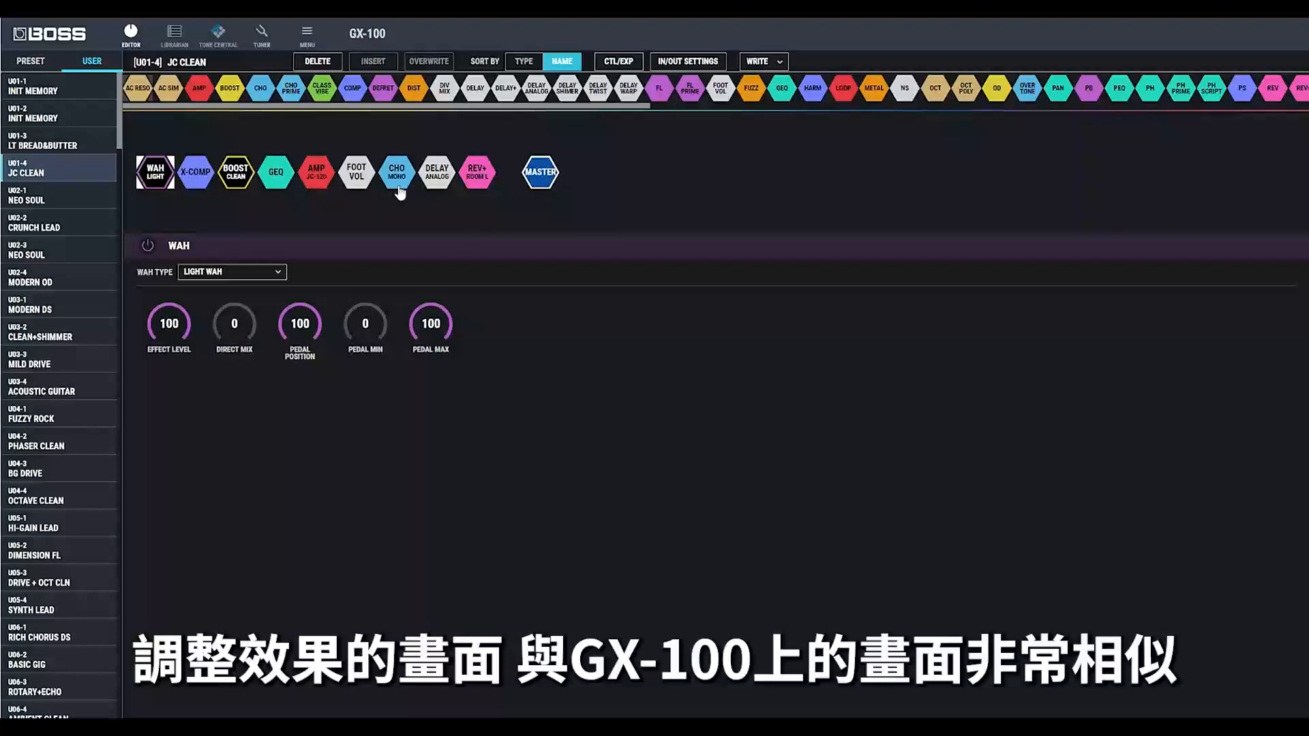
{"action": "left_click_drag", "start_coordinate": [322, 87], "coordinate": [274, 176]}
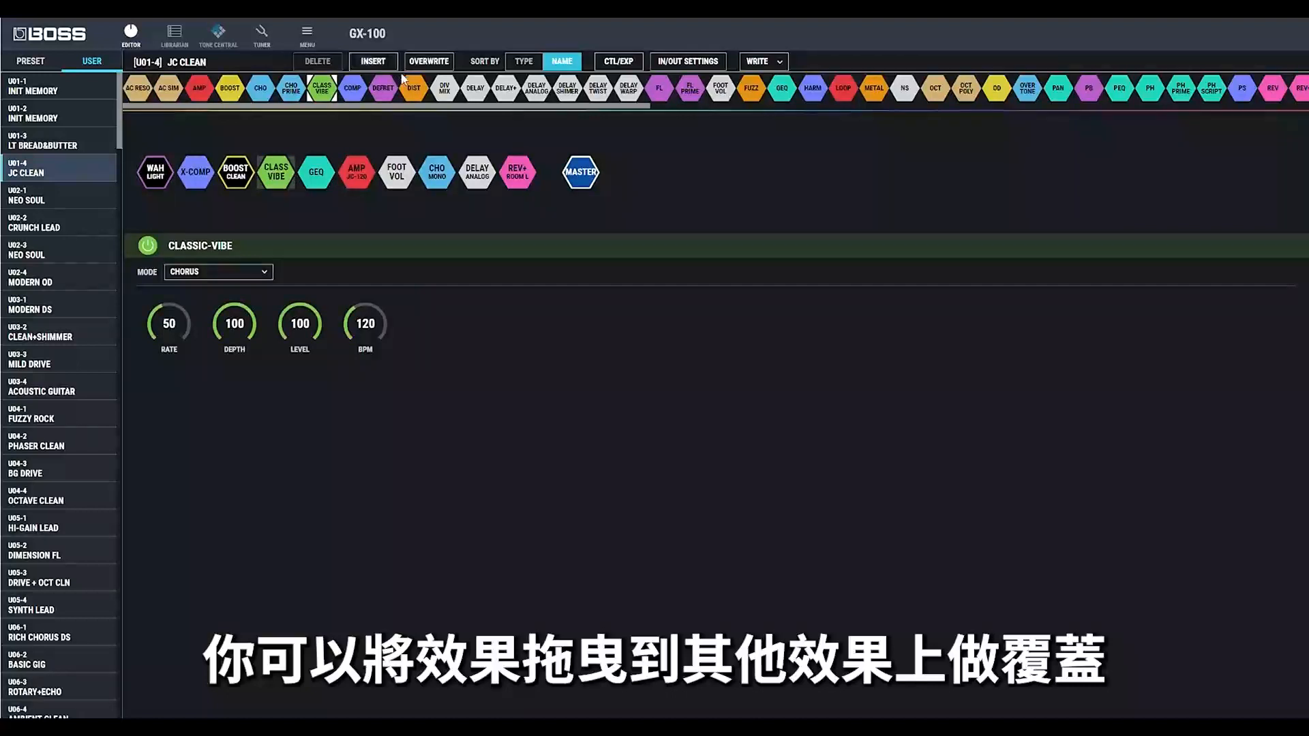
{"action": "left_click_drag", "start_coordinate": [387, 94], "coordinate": [277, 176]}
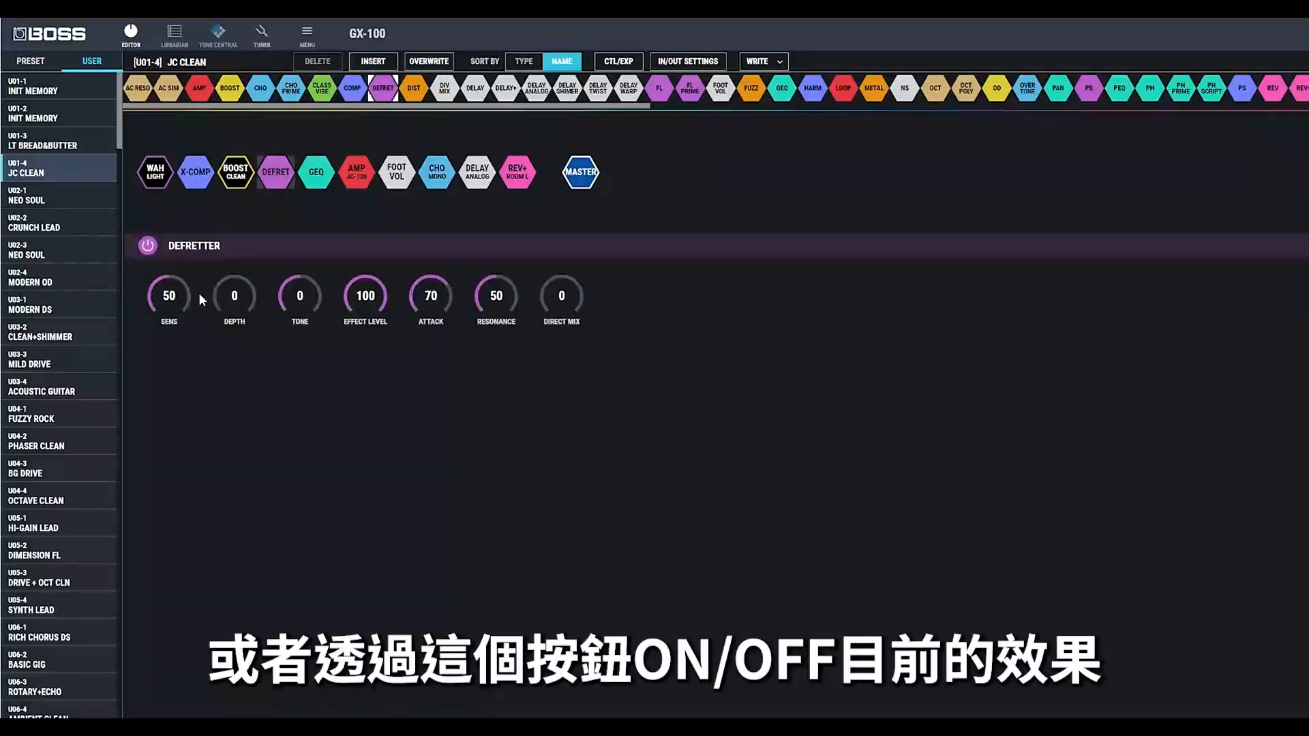
Step: Toggle the Defretter off and back on, and set its Sens to 68
{"action": "left_click", "coordinate": [148, 248]}
{"action": "left_click", "coordinate": [149, 247]}
{"action": "scroll", "coordinate": [181, 297], "scroll_direction": "up", "scroll_amount": 5}
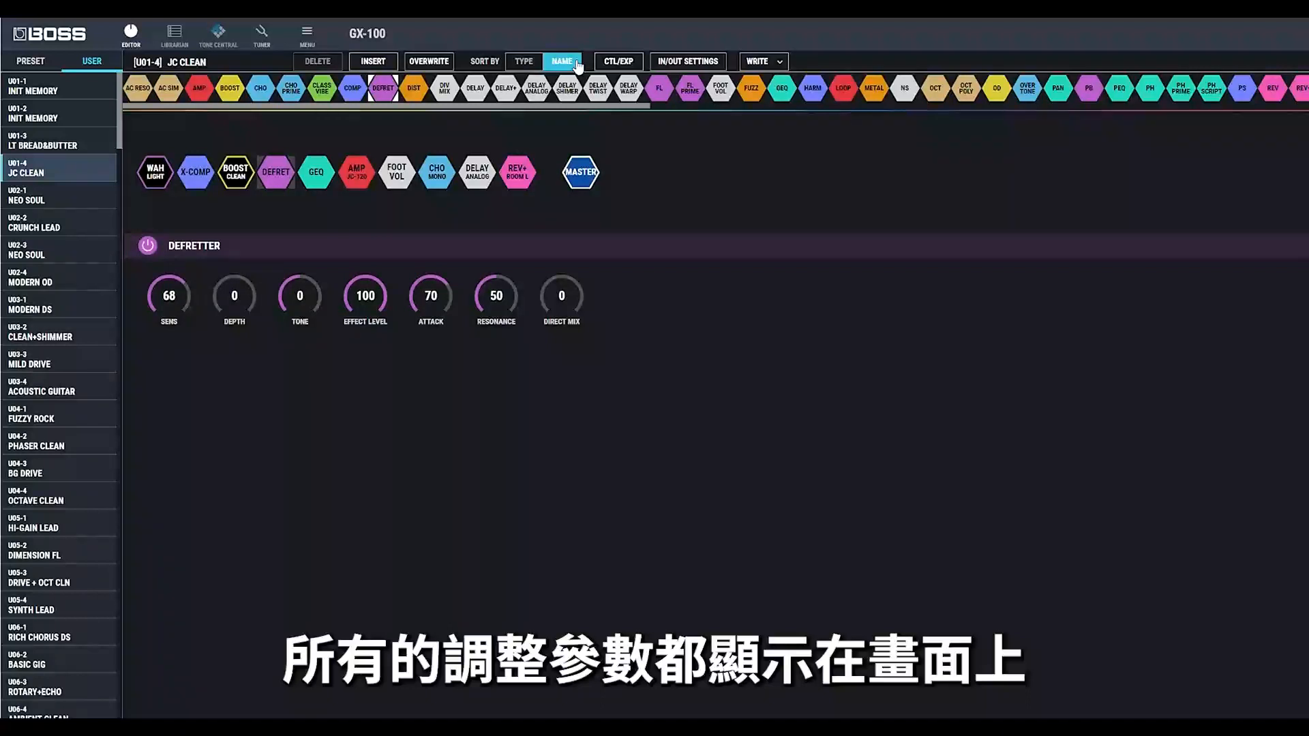
Step: Compare sorting the available effects by name and by type, and leave them sorted by type
{"action": "left_click", "coordinate": [524, 62]}
{"action": "left_click", "coordinate": [562, 61]}
{"action": "left_click", "coordinate": [524, 61]}
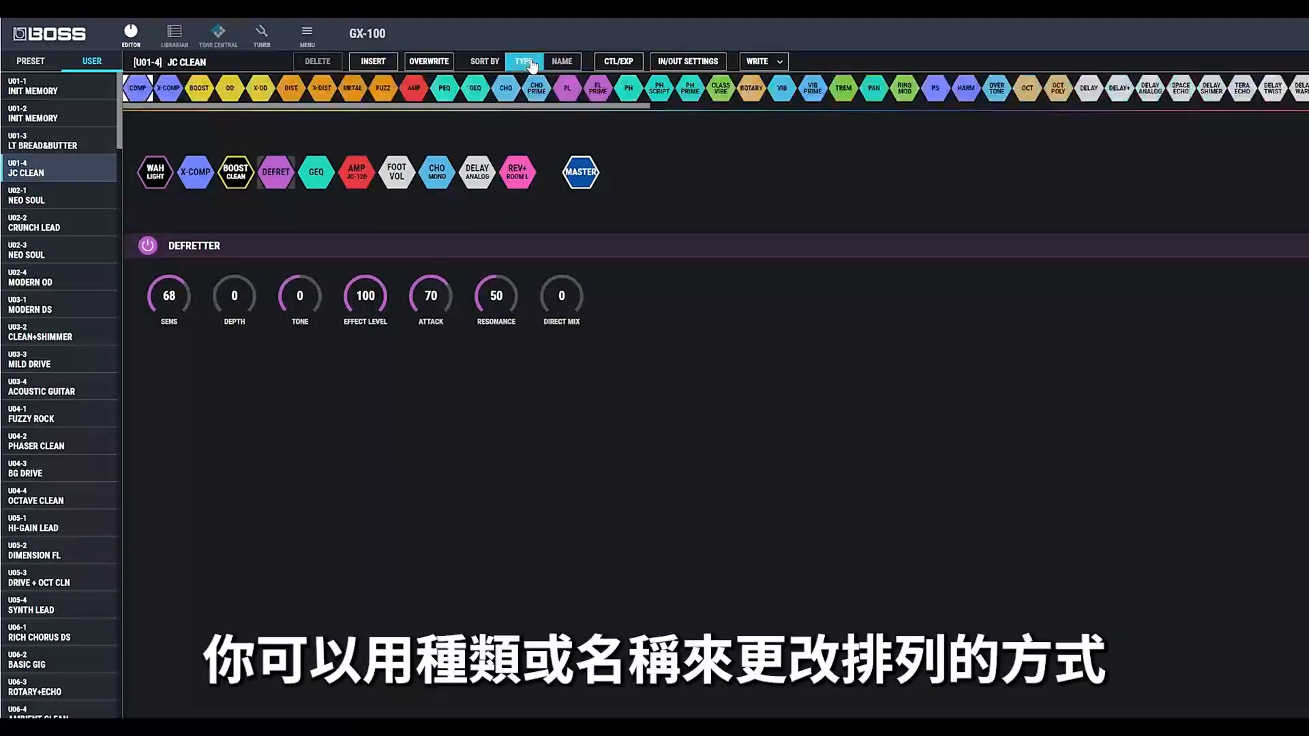
Step: Review the memory's CTL/EXP control functions, assign settings, knob settings and memory MIDI parameters, and close them
{"action": "left_click", "coordinate": [624, 65]}
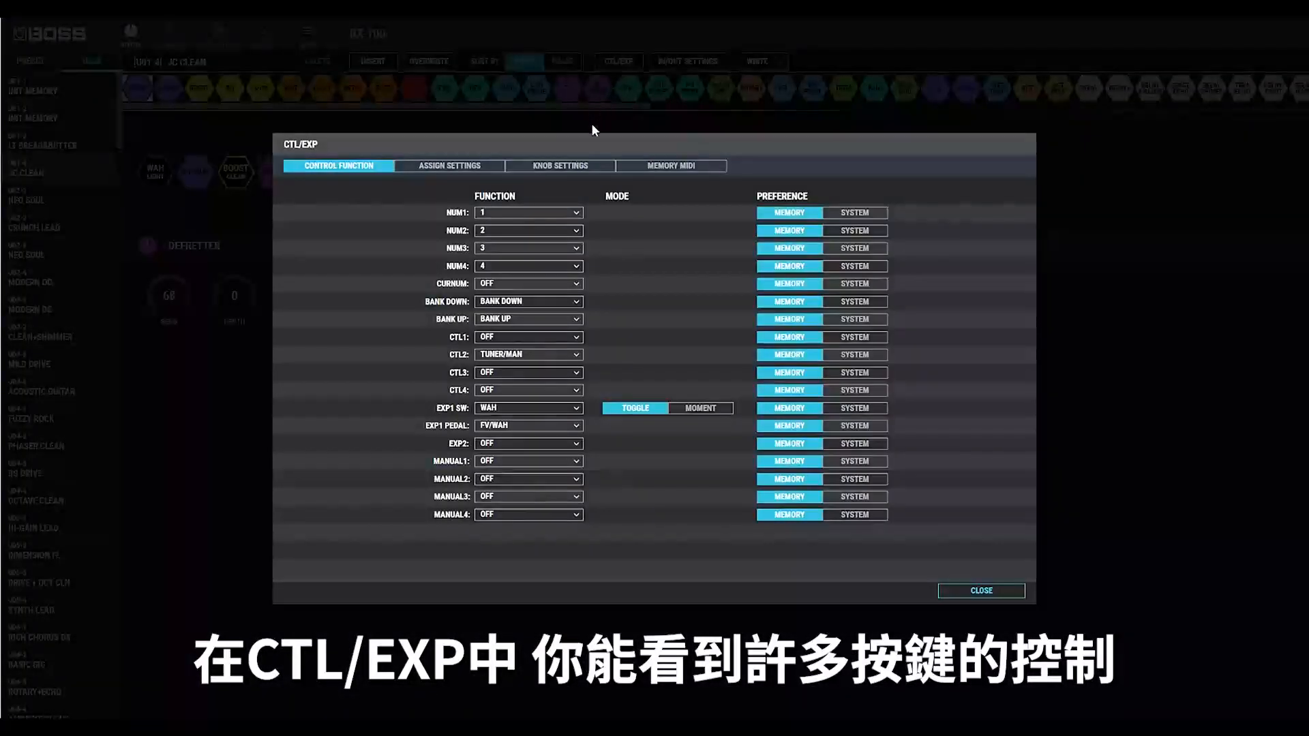
{"action": "left_click", "coordinate": [472, 168]}
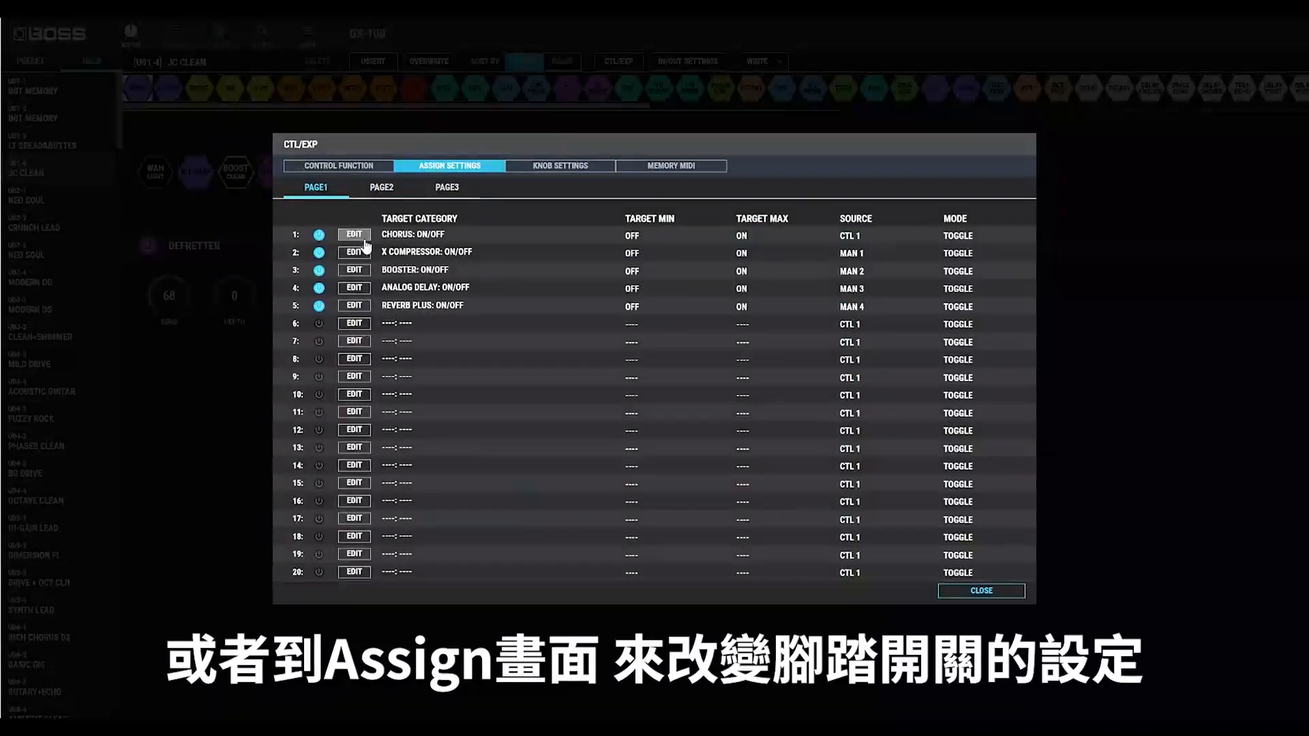
{"action": "left_click", "coordinate": [562, 168]}
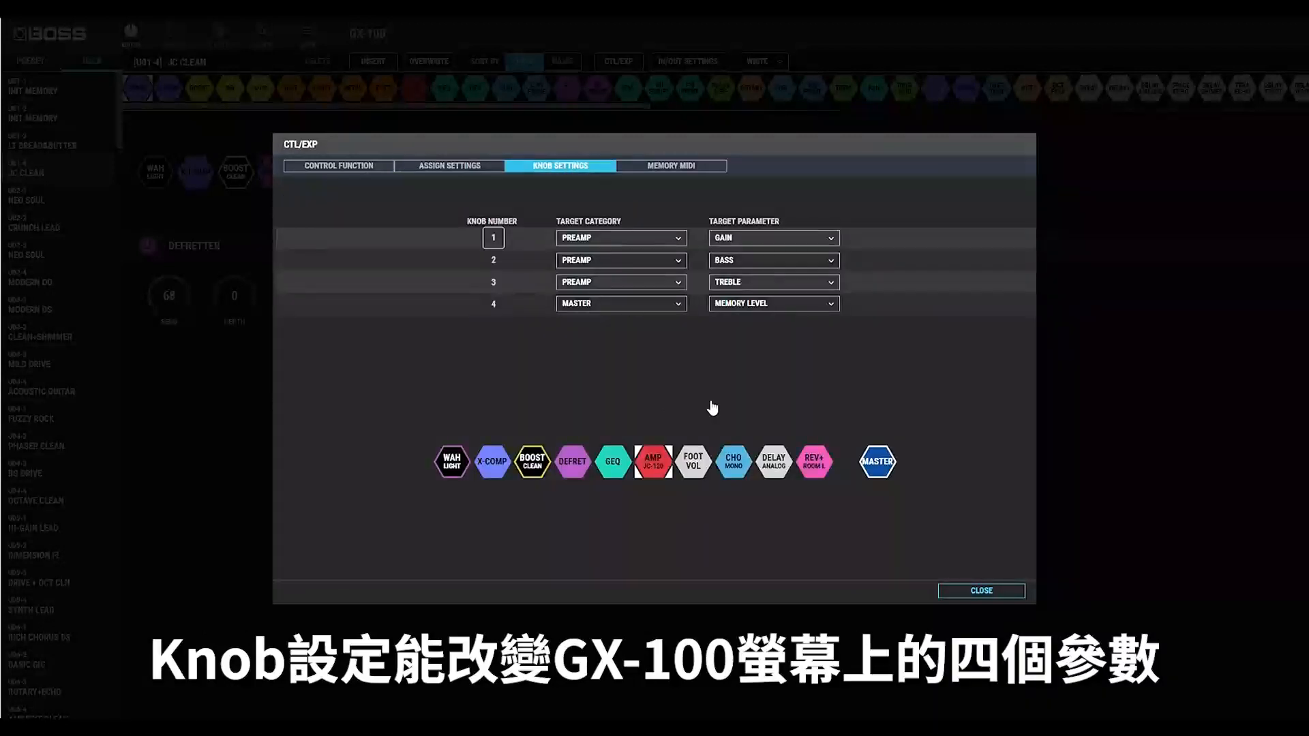
{"action": "left_click", "coordinate": [671, 167]}
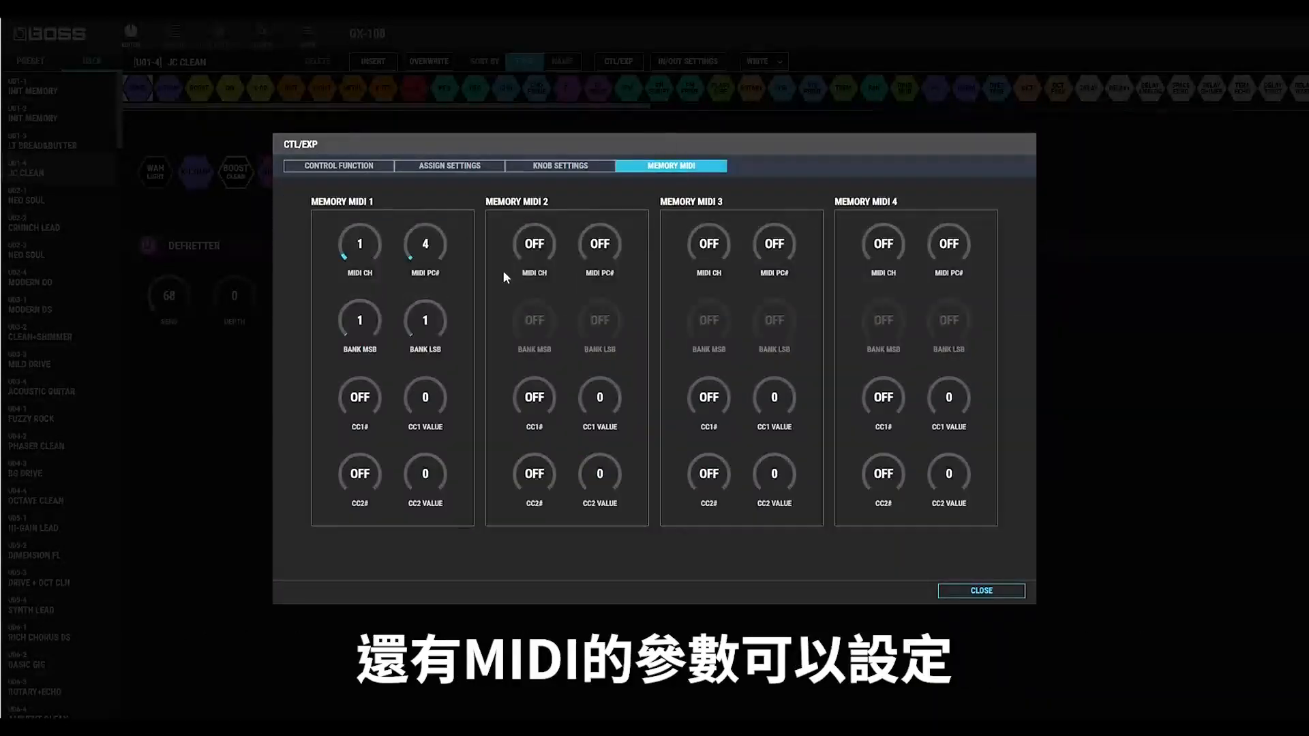
{"action": "left_click", "coordinate": [962, 591]}
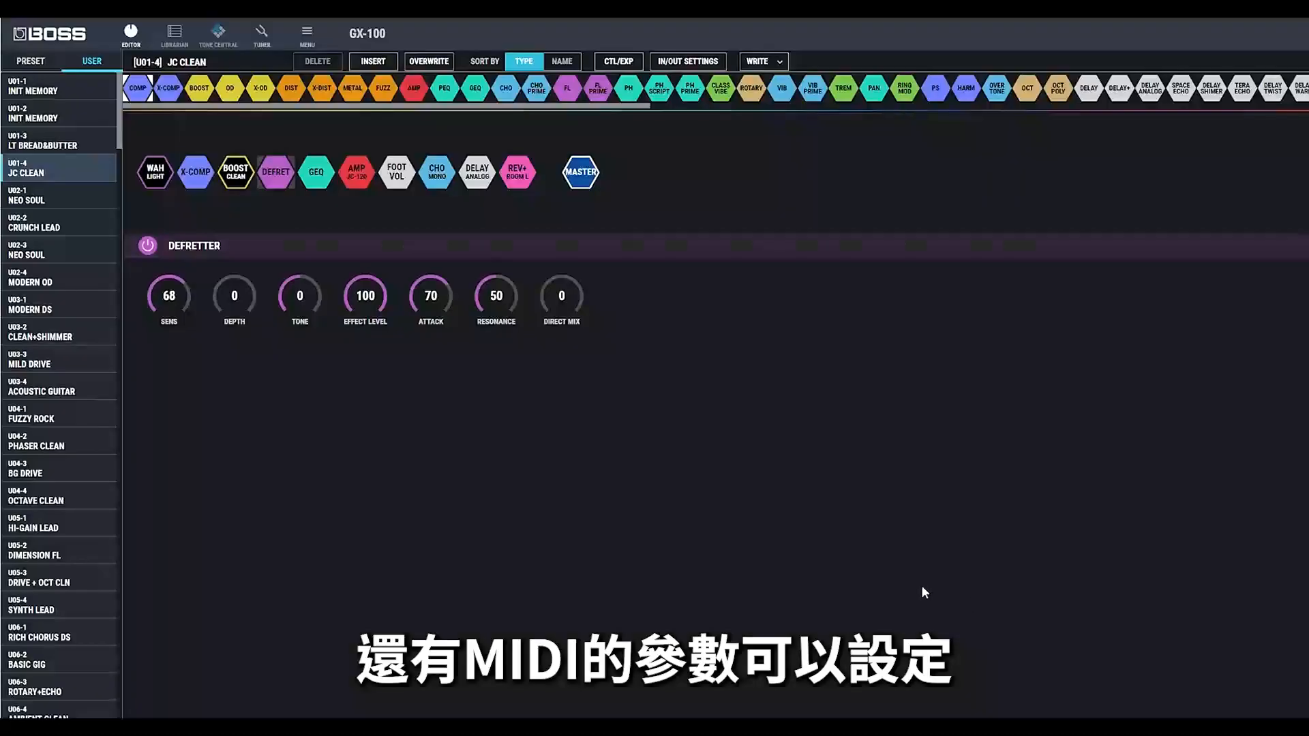
Step: Check the input/output settings including the Global EQ, and the write and initialize options for the memory
{"action": "left_click", "coordinate": [706, 63]}
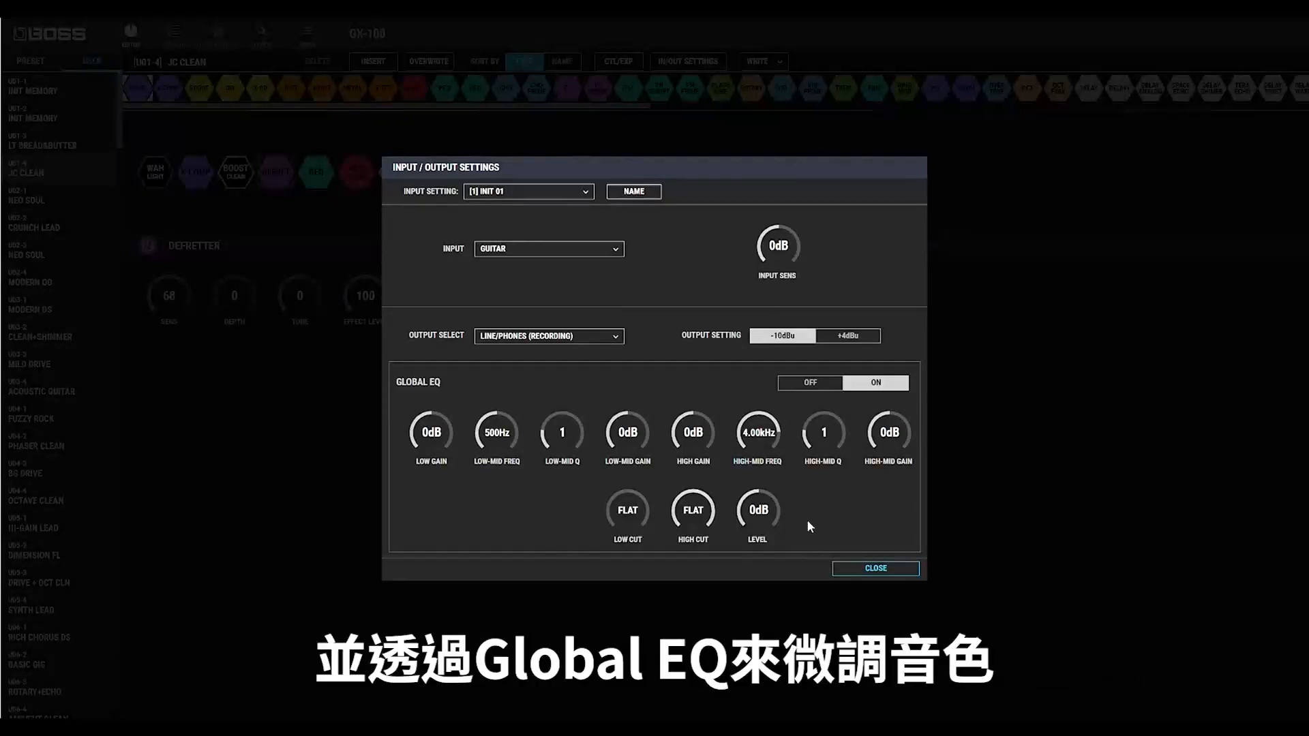
{"action": "left_click", "coordinate": [875, 568]}
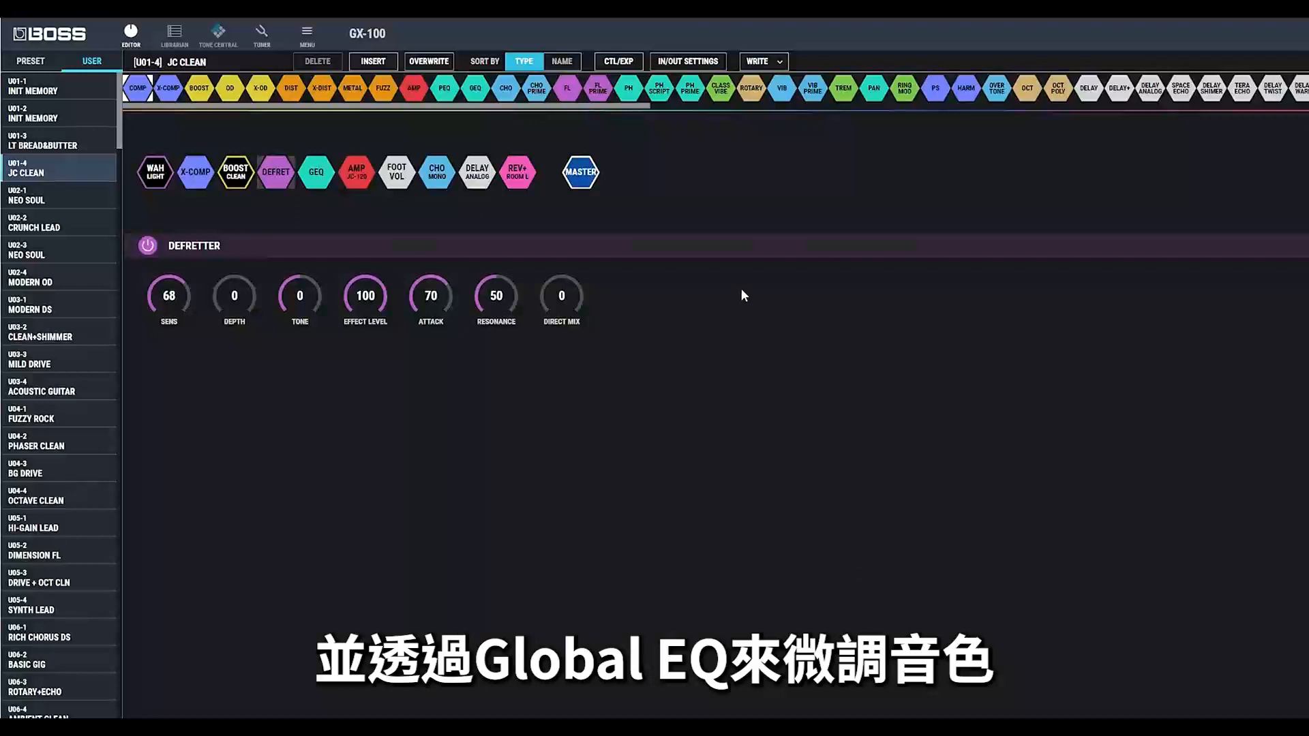
{"action": "left_click", "coordinate": [763, 62]}
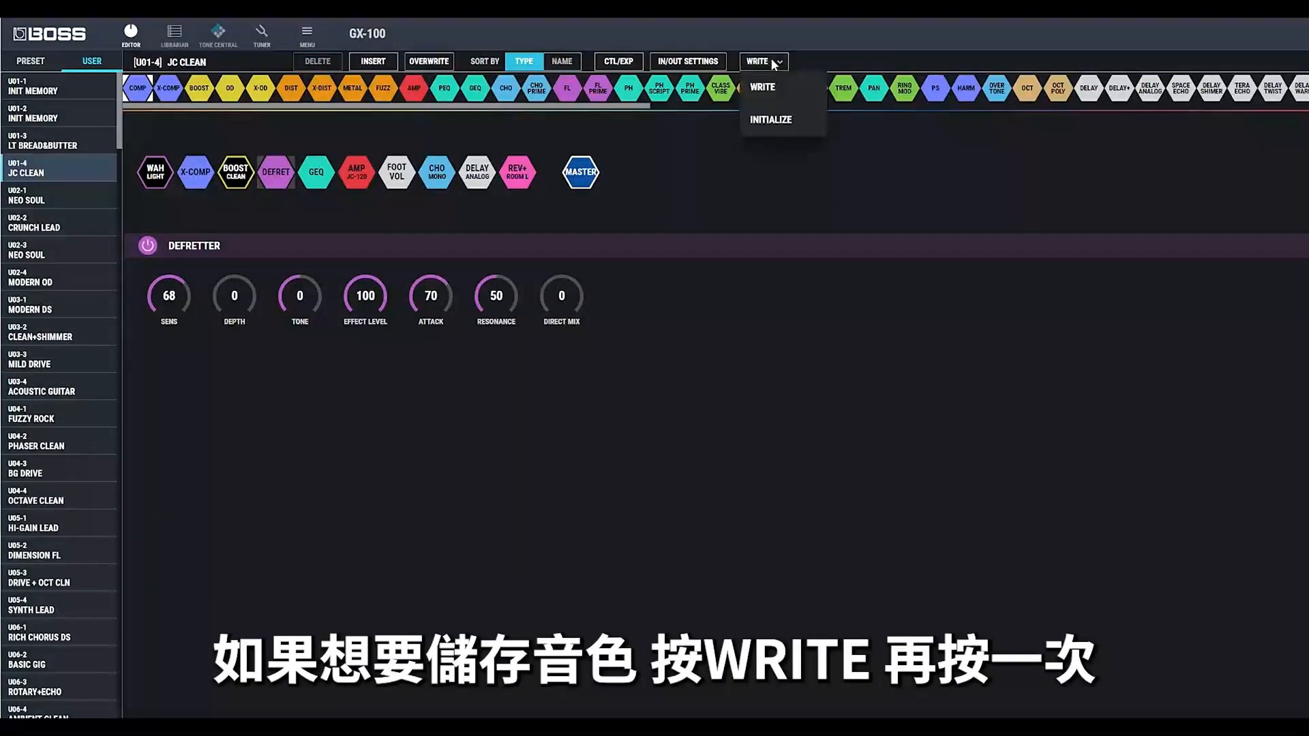
{"action": "left_click", "coordinate": [786, 101]}
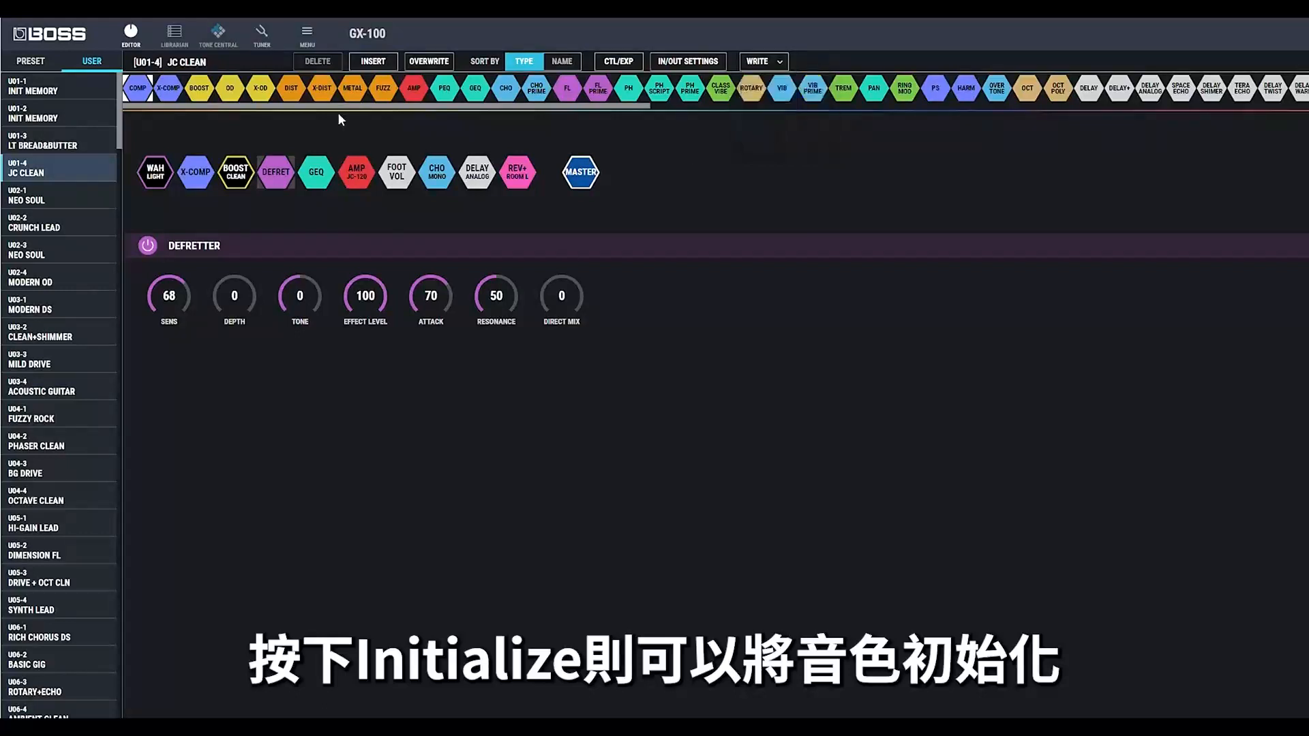
Step: Create a new liveset named Test in the Librarian
{"action": "left_click", "coordinate": [176, 34]}
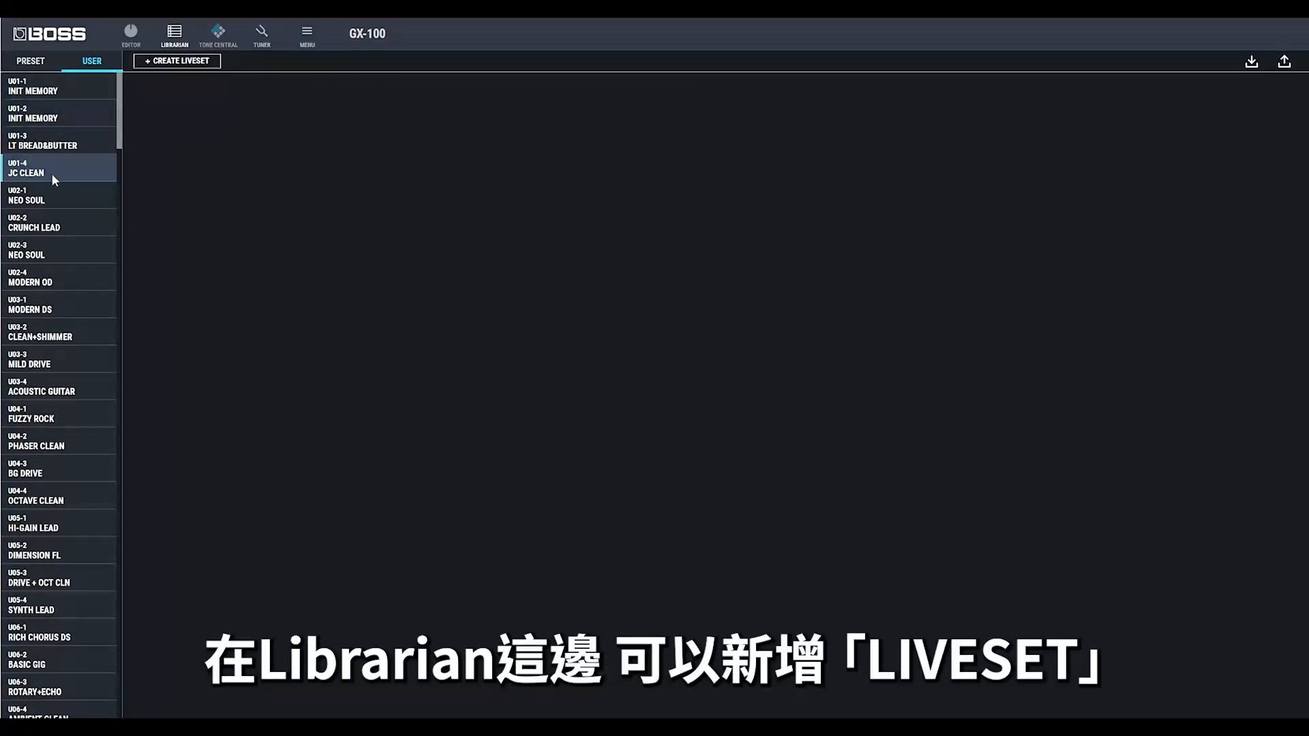
{"action": "left_click", "coordinate": [196, 65]}
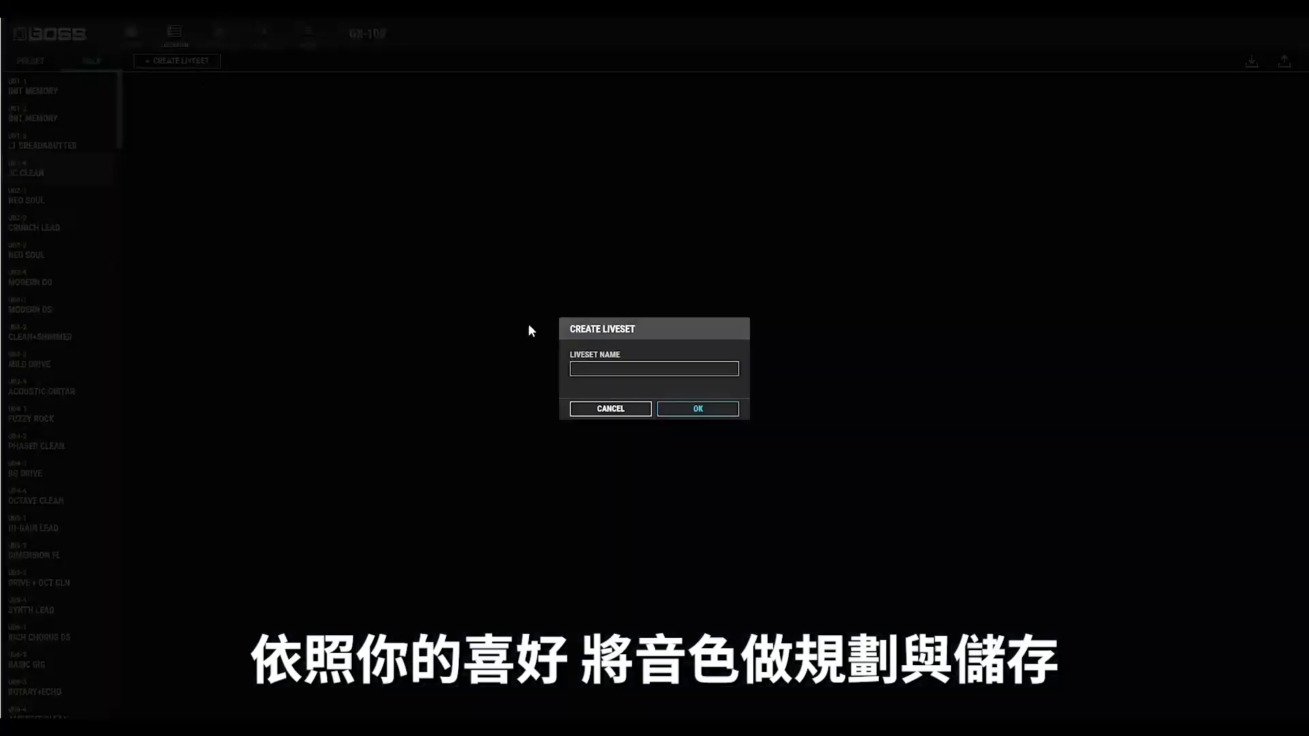
{"action": "type", "text": "Test"}
{"action": "key", "text": "Return"}
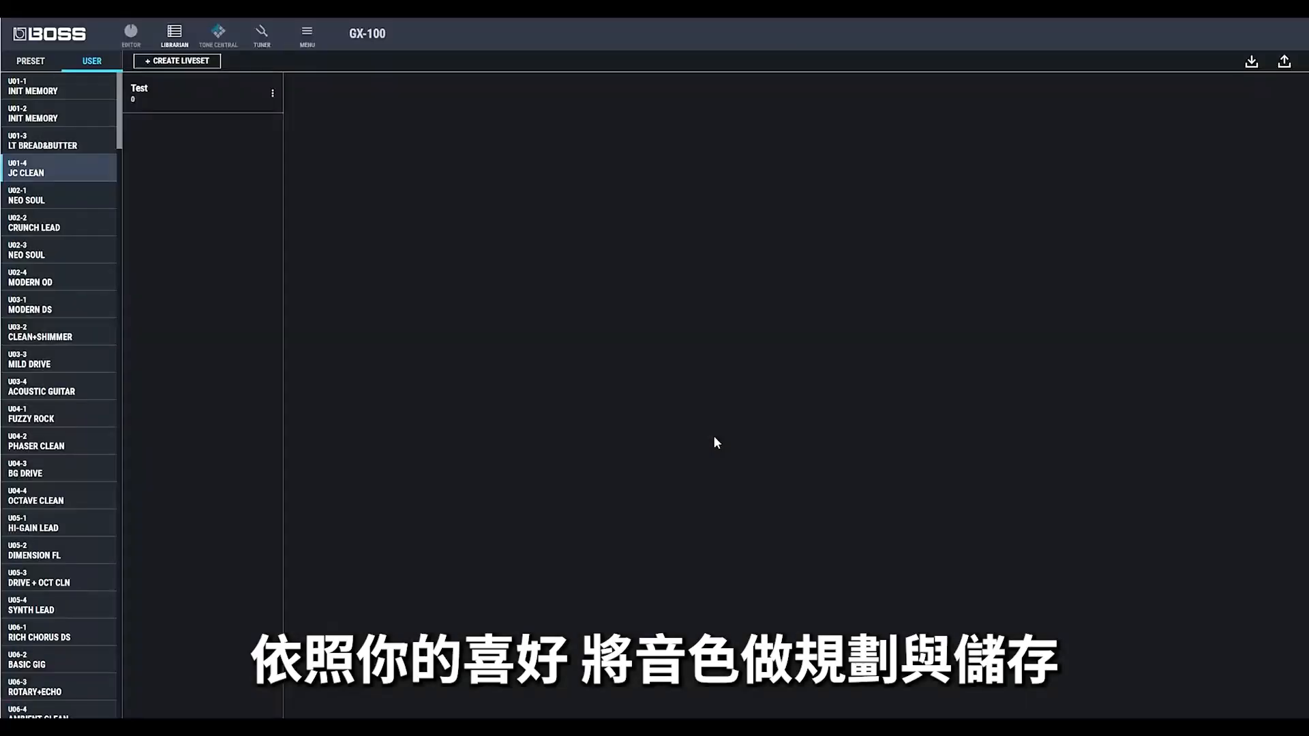
Step: Copy U01-4 JC CLEAN and U02-3 NEO SOUL into the Test liveset, and overwrite user memory U02-1 with the liveset's JC CLEAN
{"action": "left_click_drag", "start_coordinate": [55, 164], "coordinate": [198, 158]}
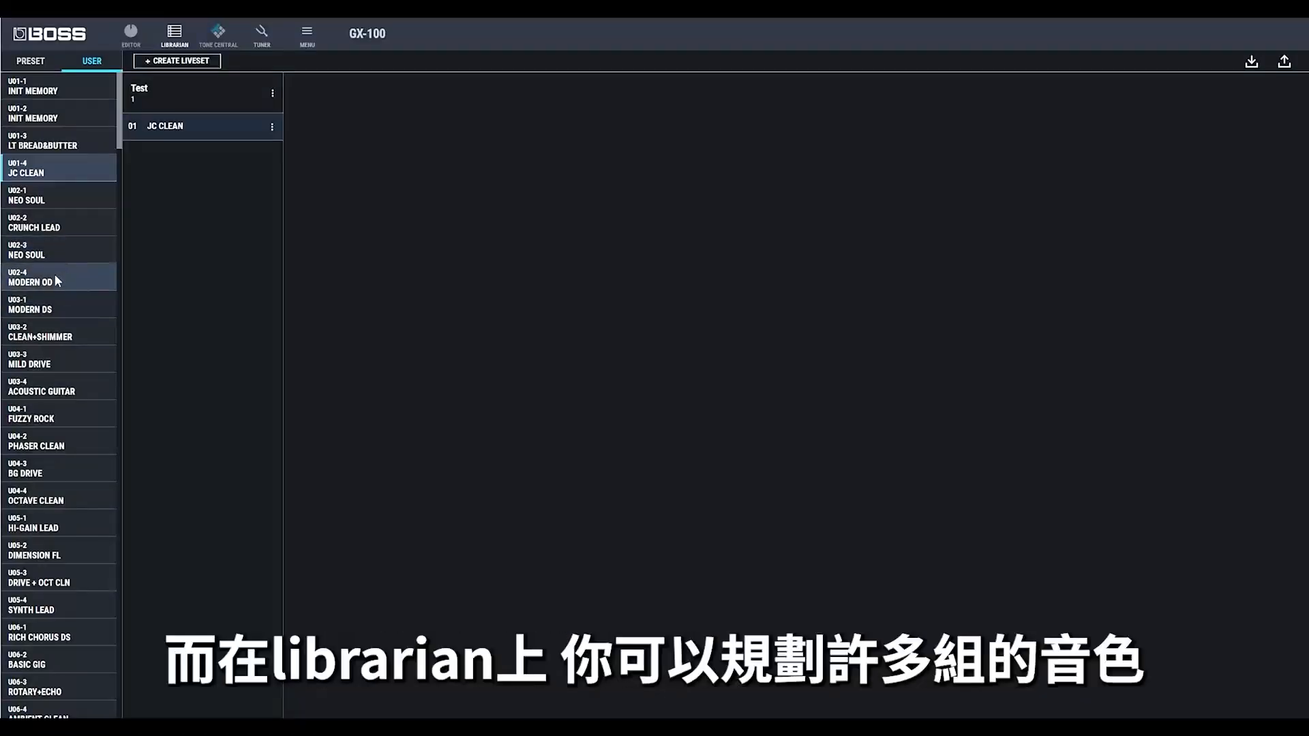
{"action": "left_click_drag", "start_coordinate": [55, 263], "coordinate": [191, 191]}
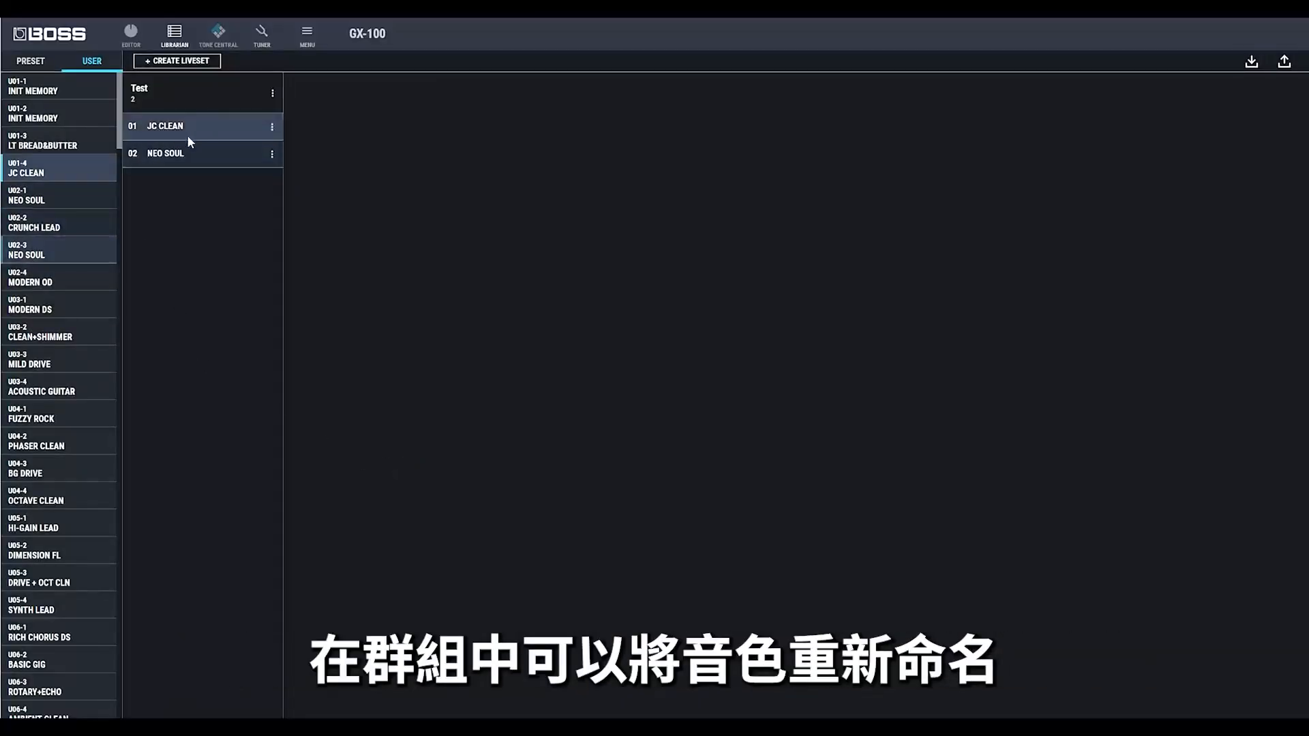
{"action": "left_click_drag", "start_coordinate": [205, 125], "coordinate": [84, 190]}
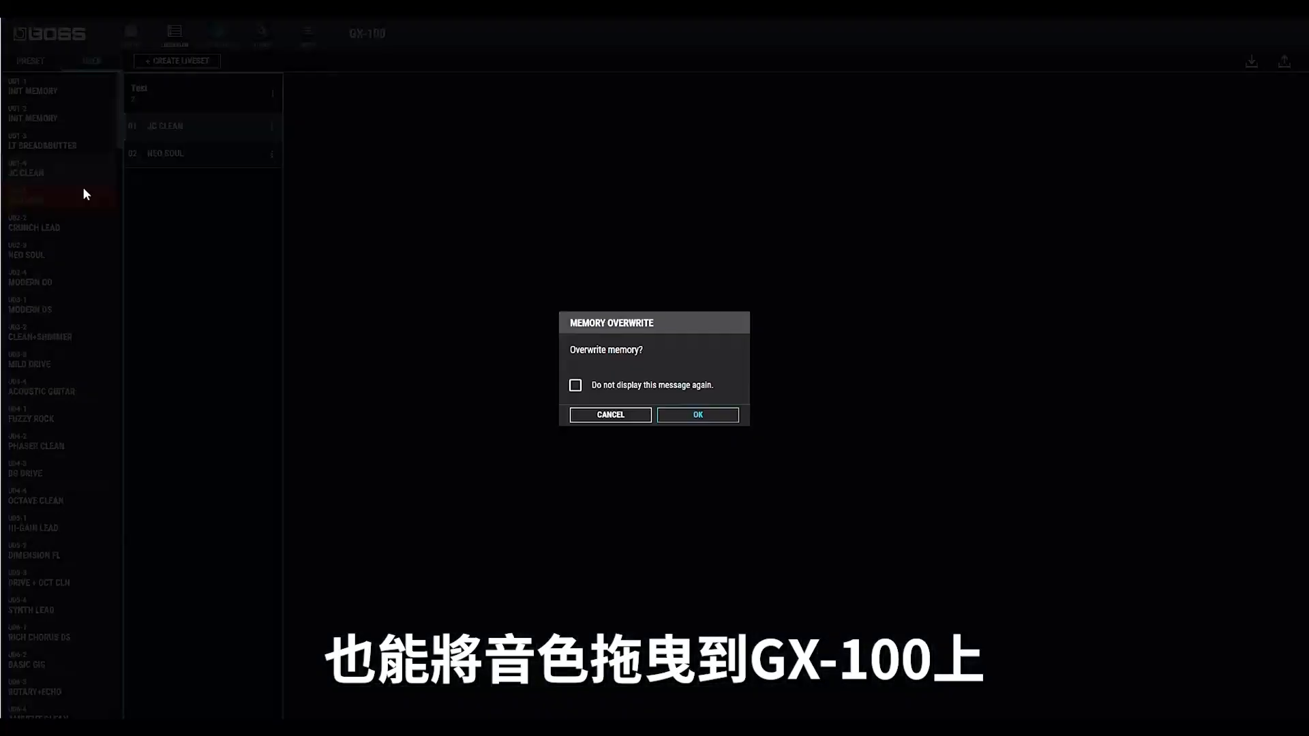
{"action": "left_click", "coordinate": [719, 416]}
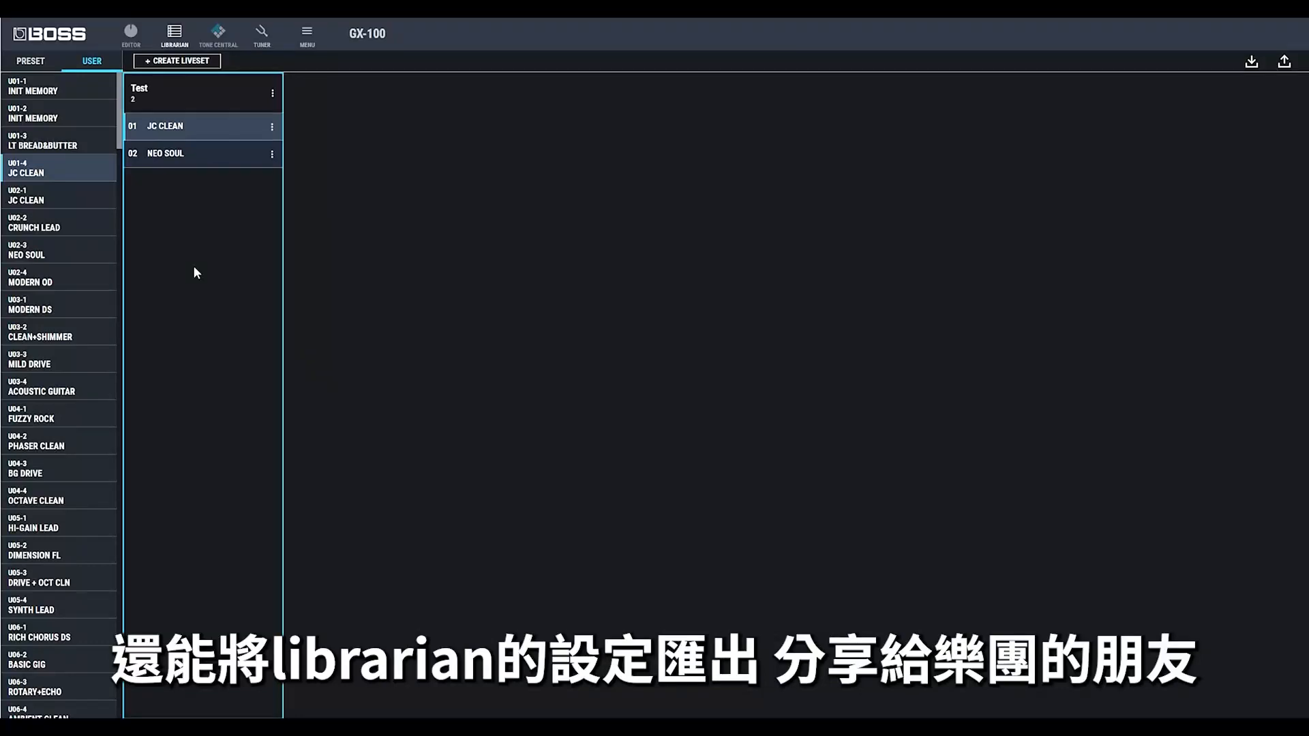
Step: Look at the liveset export and import options, and cancel both without transferring anything
{"action": "left_click", "coordinate": [1285, 62]}
{"action": "left_click", "coordinate": [636, 330]}
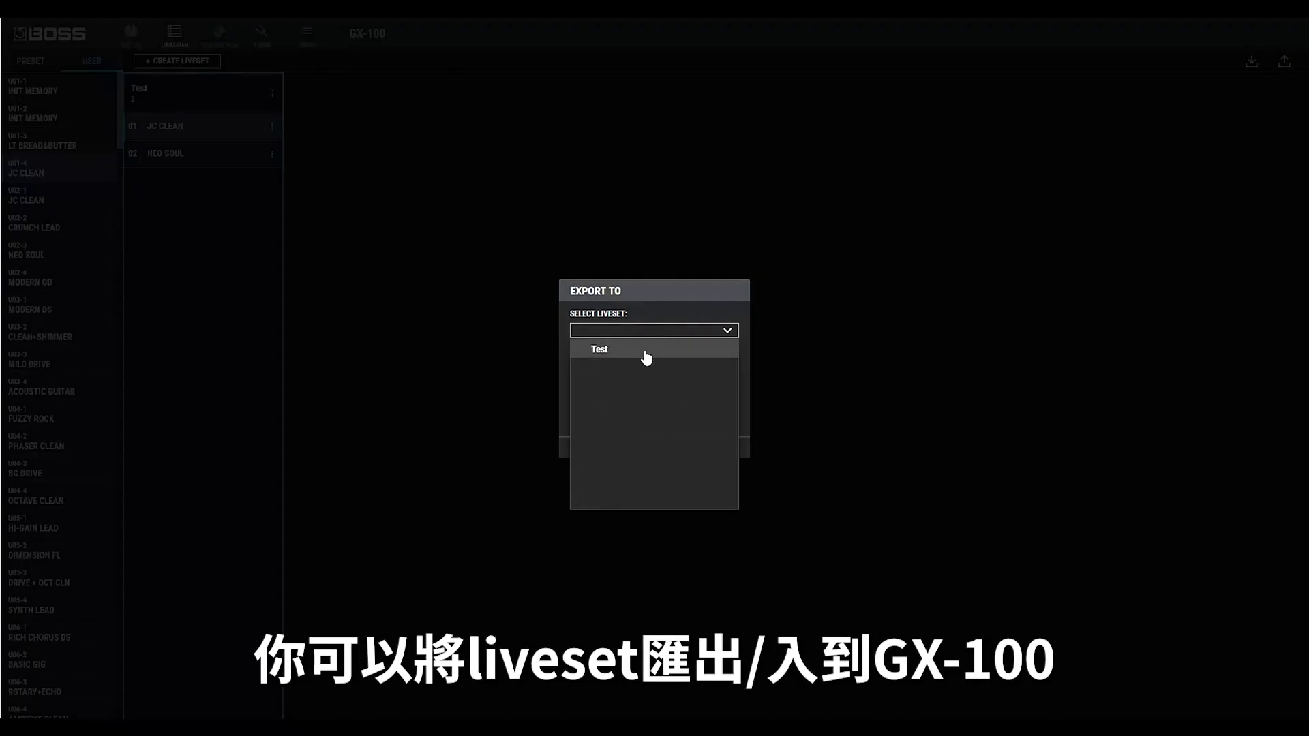
{"action": "left_click", "coordinate": [652, 311]}
{"action": "left_click", "coordinate": [654, 448]}
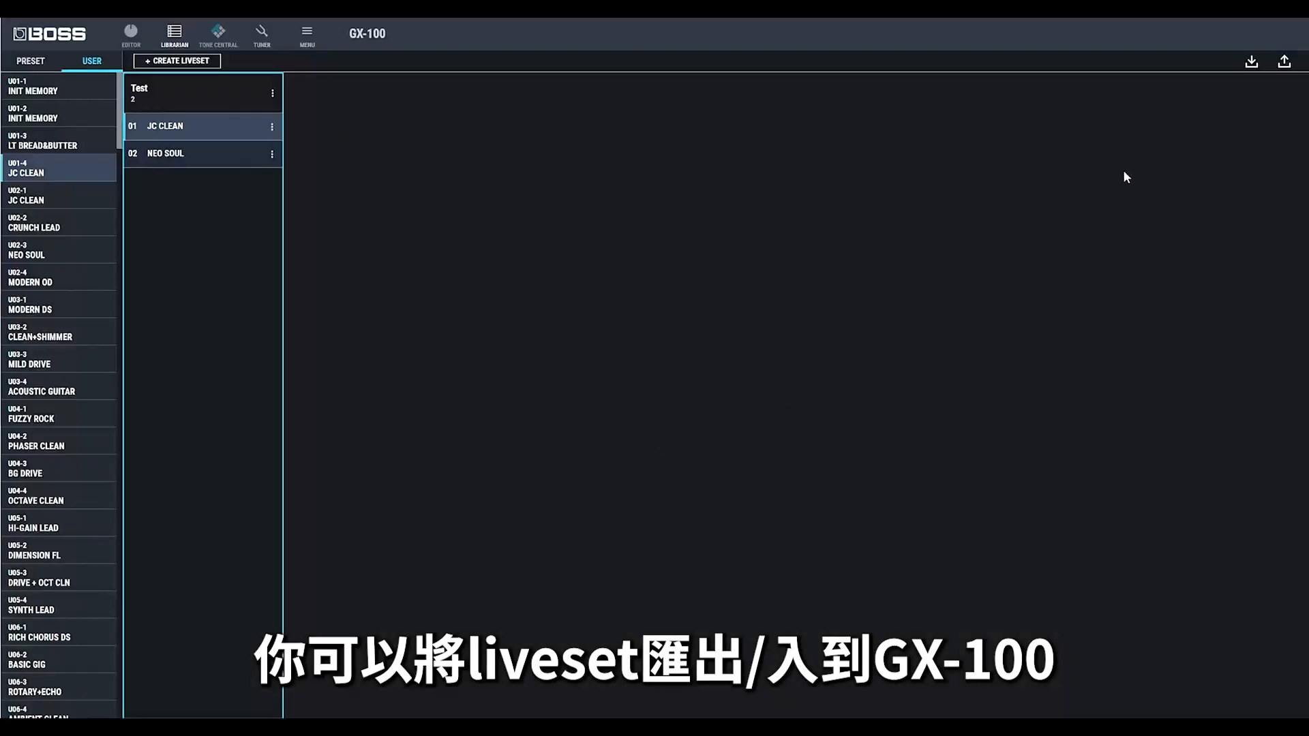
{"action": "left_click", "coordinate": [1255, 61]}
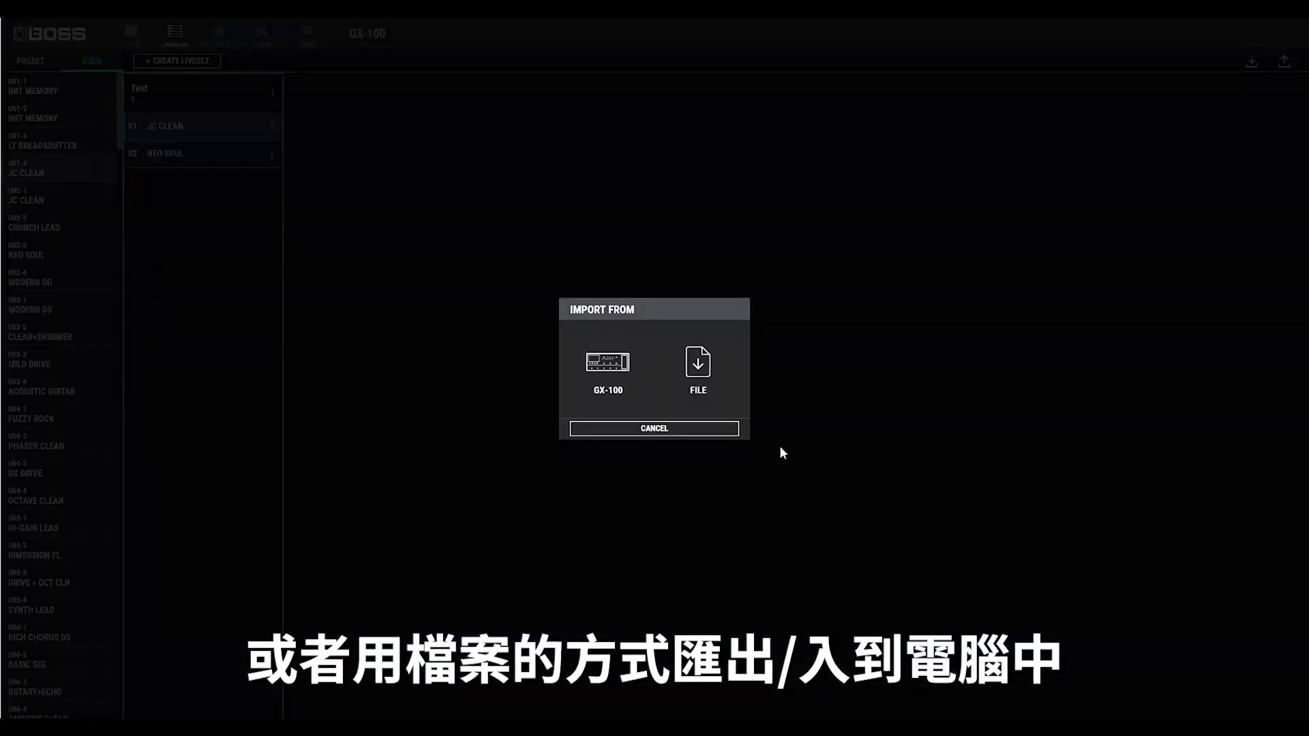
{"action": "left_click", "coordinate": [692, 429]}
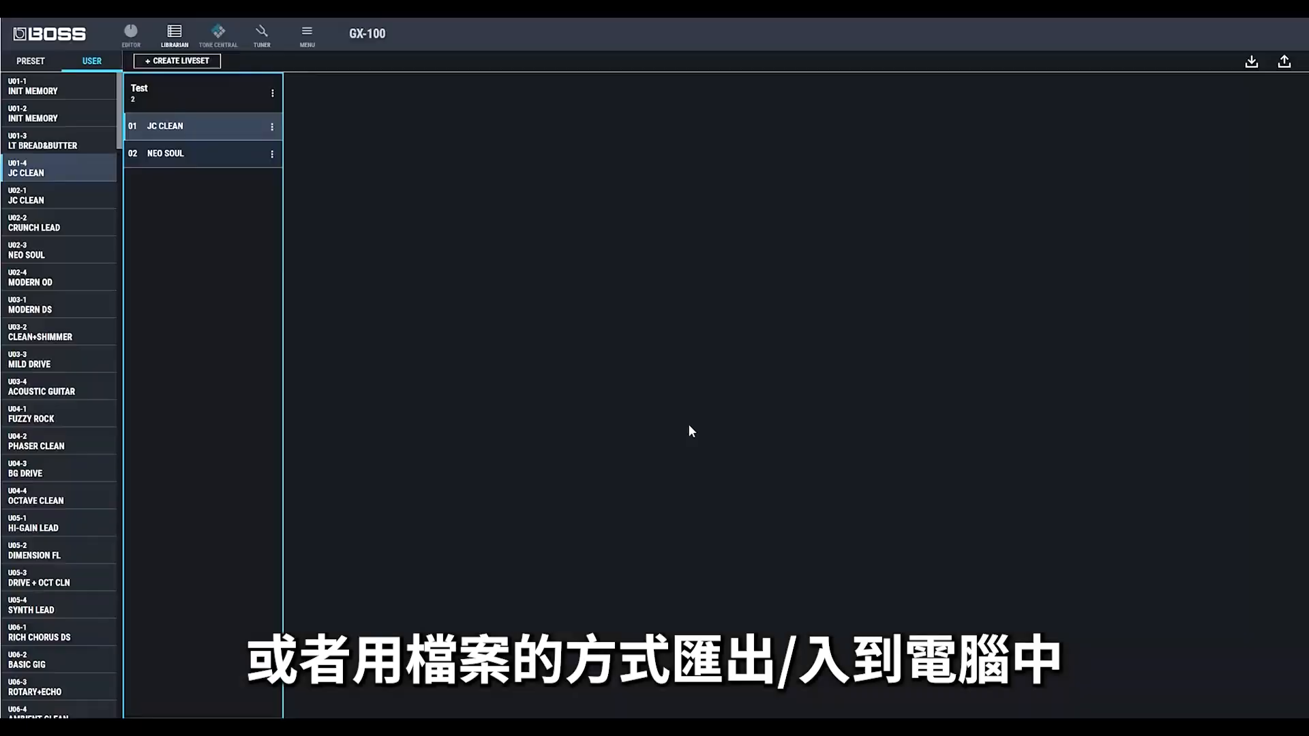
Step: Load LT BIG LEAD from Tone Central's Leon Todd Collection GX-100 and view its effect chain in the editor
{"action": "left_click", "coordinate": [231, 35]}
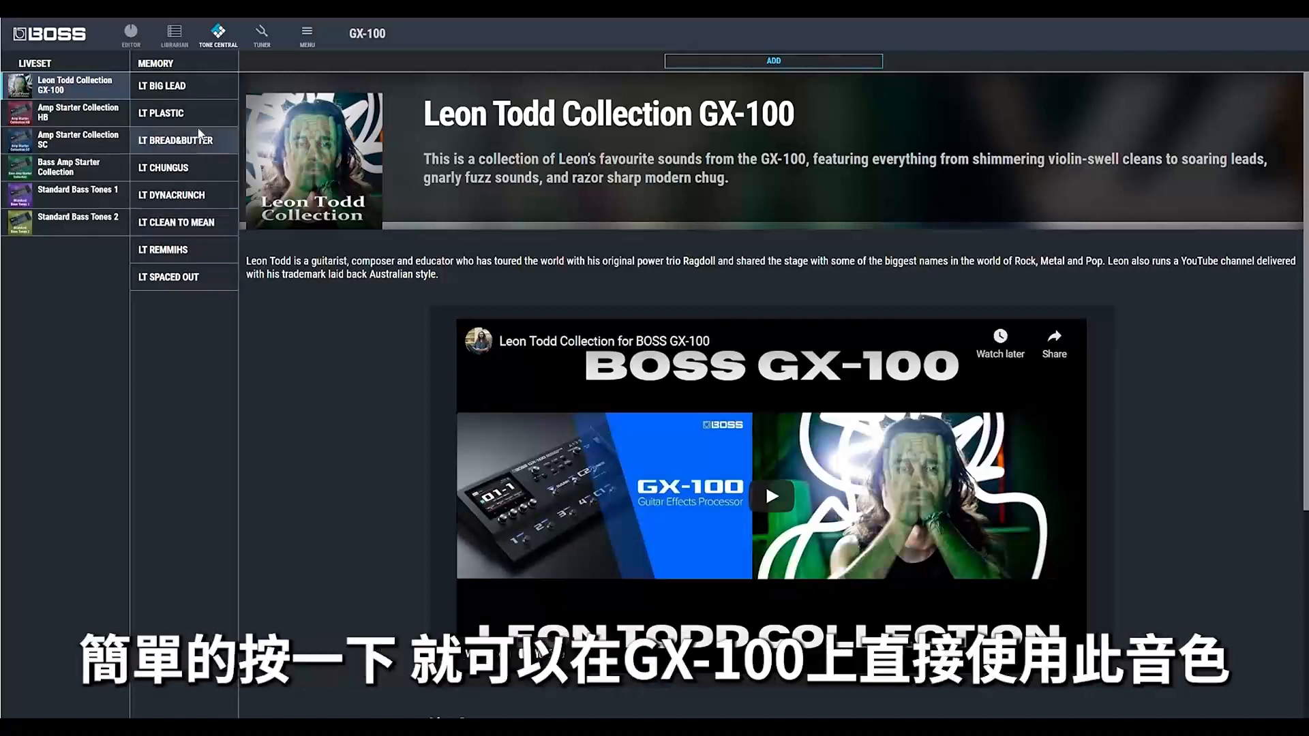
{"action": "left_click", "coordinate": [187, 92]}
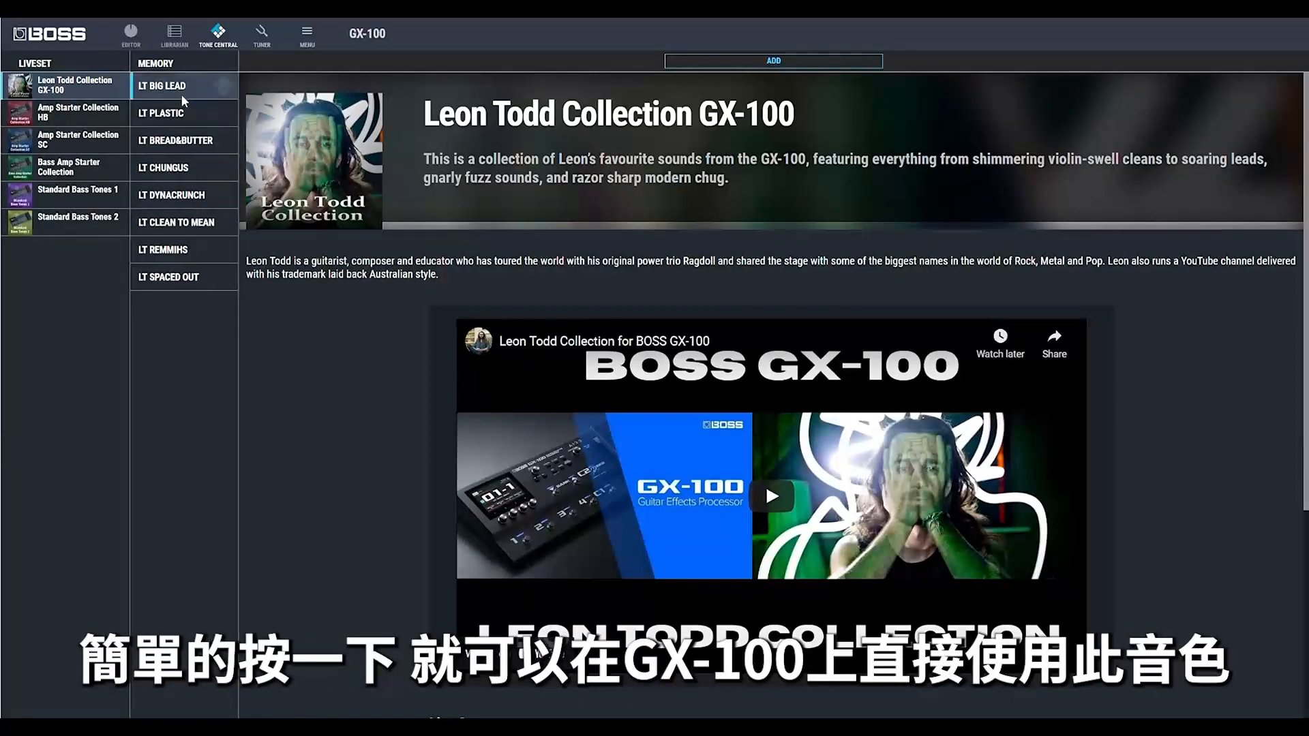
{"action": "left_click", "coordinate": [130, 37]}
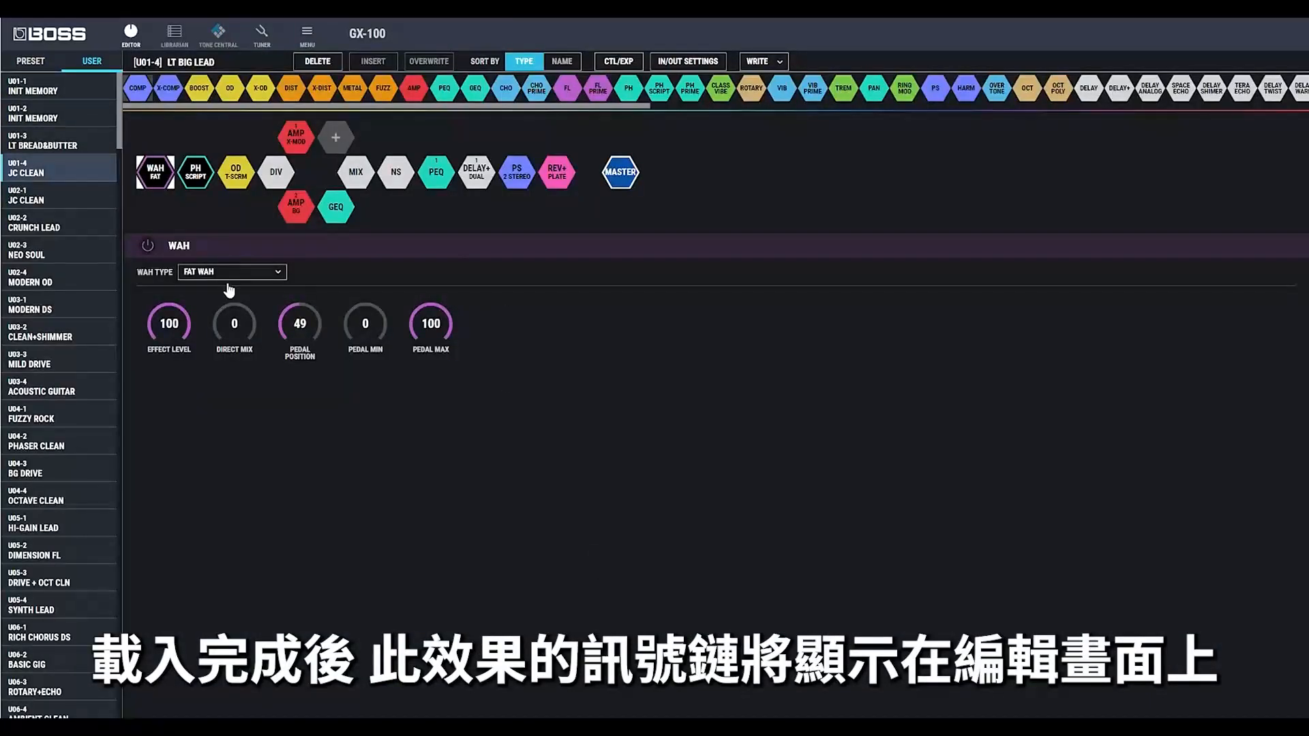
Step: Add the whole Leon Todd Collection GX-100 liveset from Tone Central to the Librarian
{"action": "left_click", "coordinate": [219, 39]}
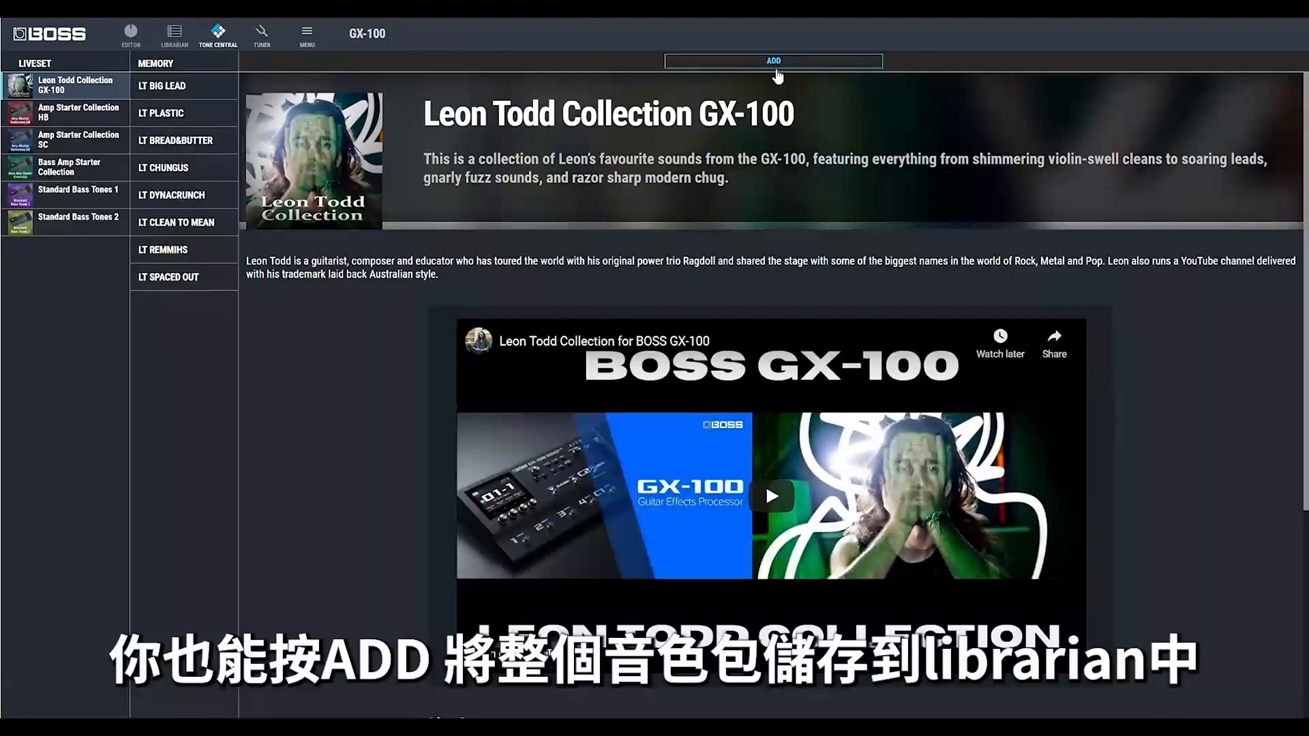
{"action": "left_click", "coordinate": [771, 62]}
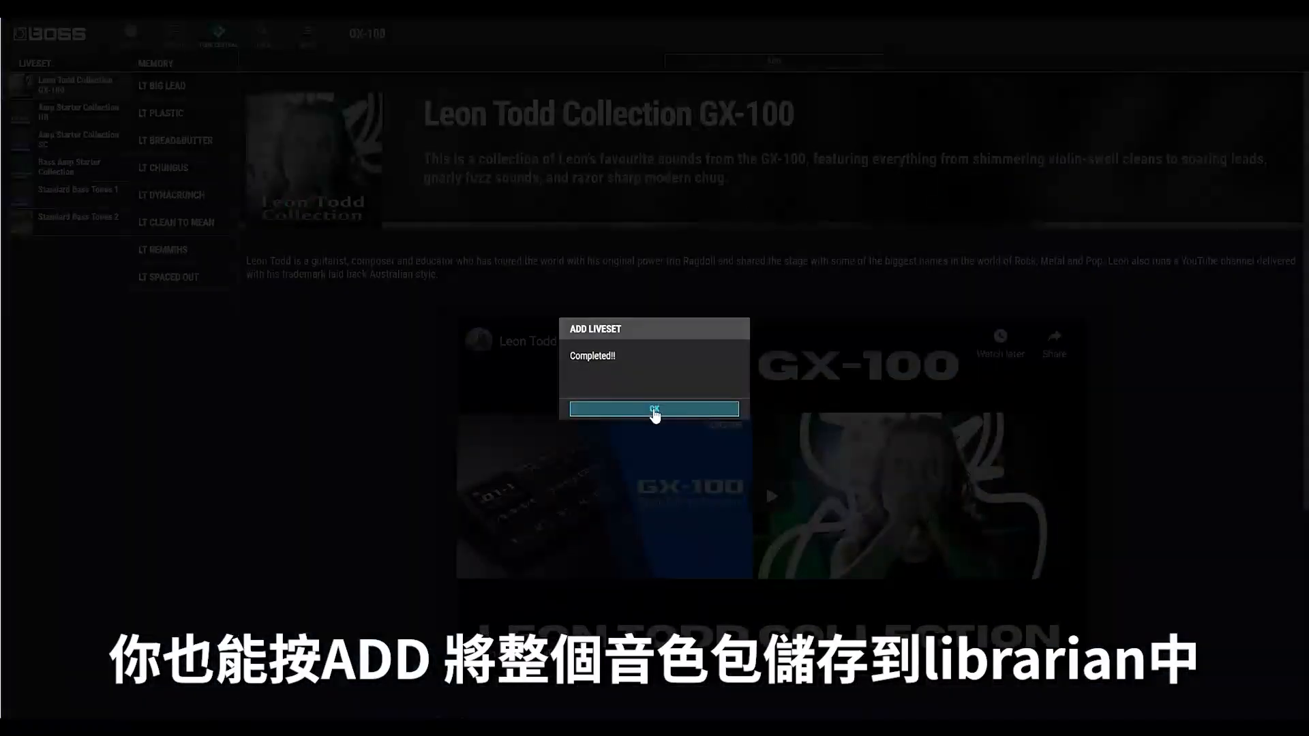
{"action": "left_click", "coordinate": [655, 409]}
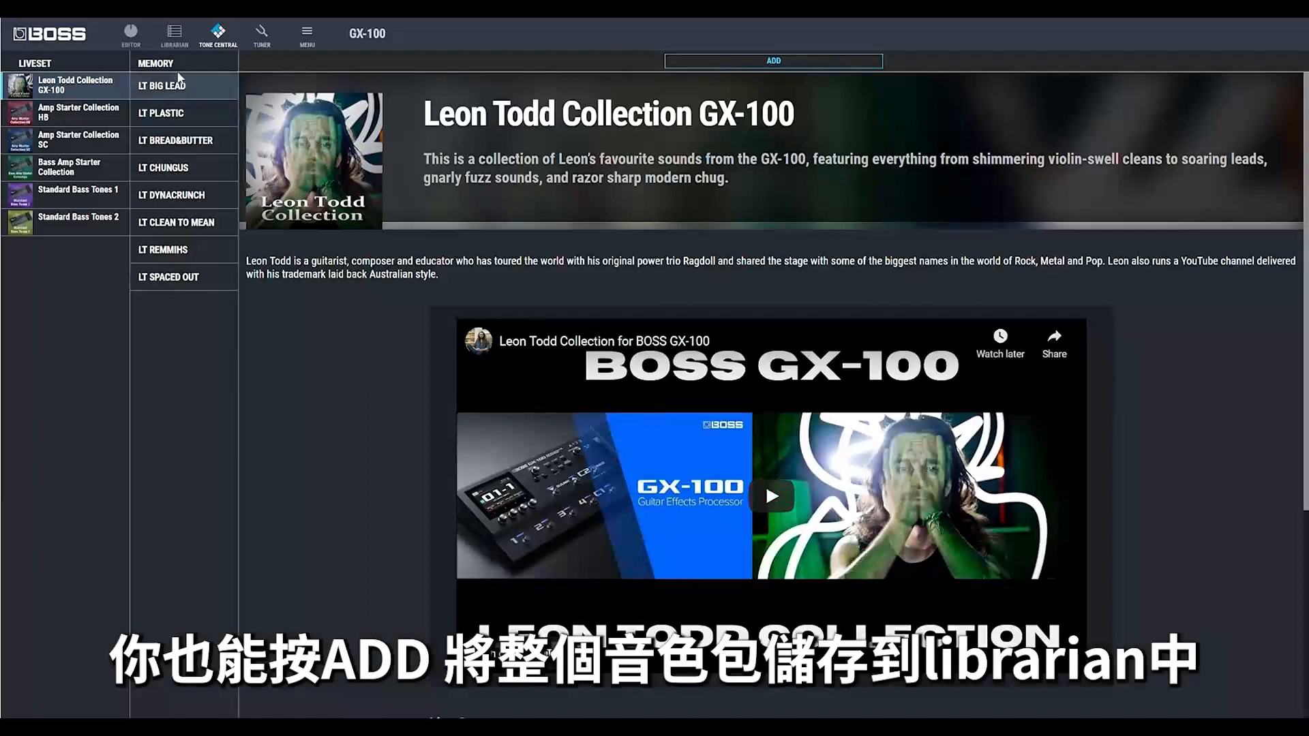
Step: Overwrite user memory U01-4 with LT CHUNGUS from the Librarian's Leon Todd Collection liveset
{"action": "left_click", "coordinate": [183, 38]}
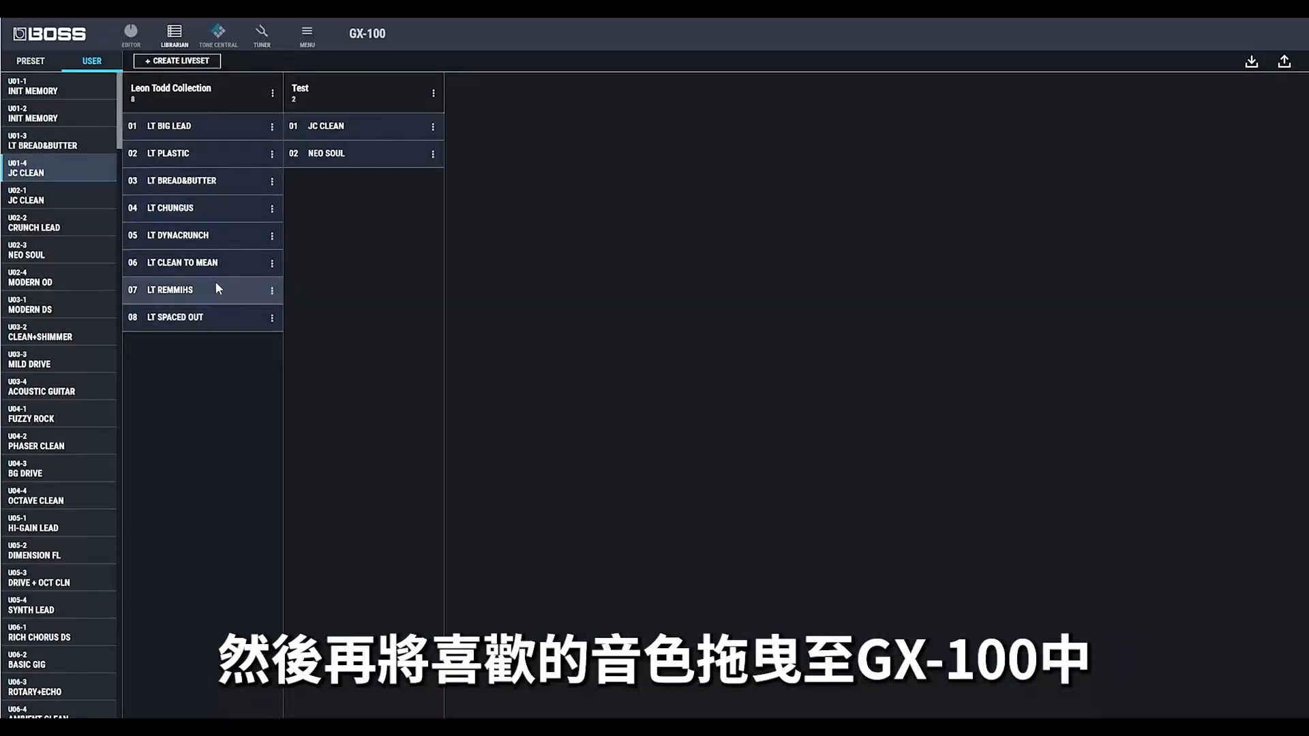
{"action": "left_click_drag", "start_coordinate": [193, 210], "coordinate": [83, 177]}
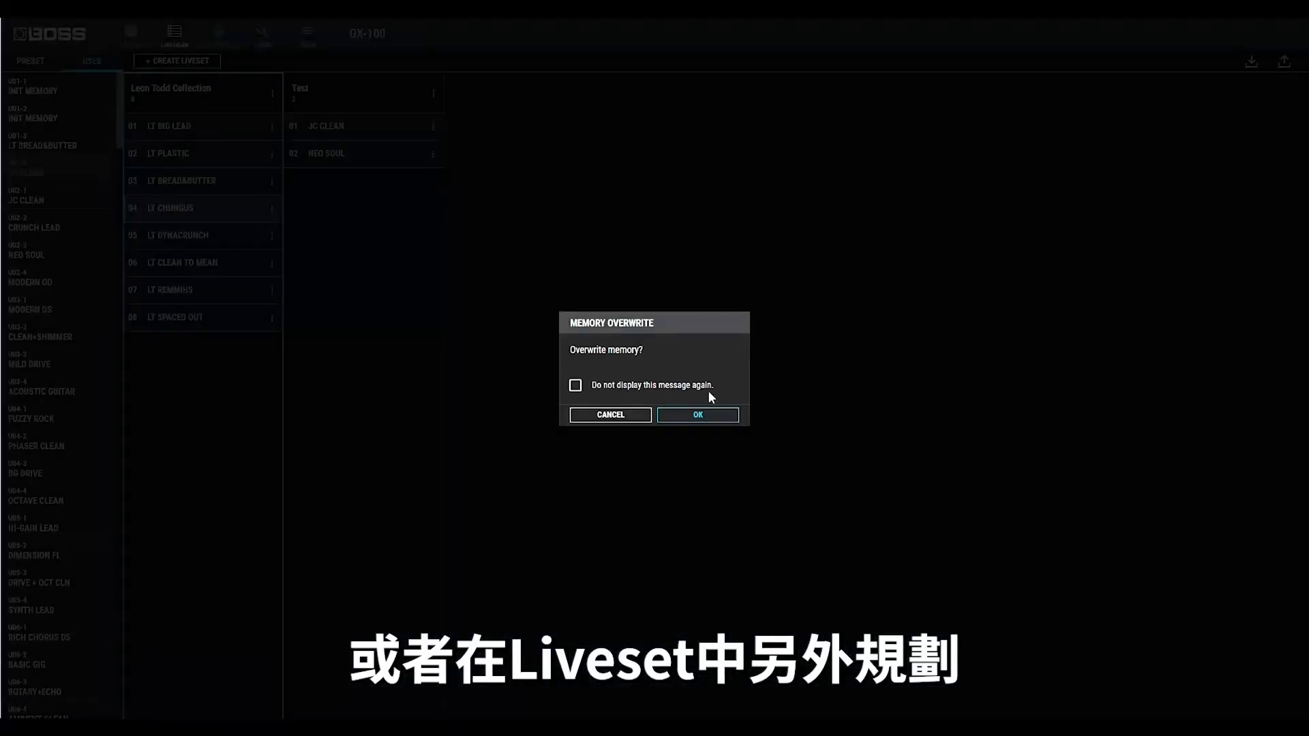
{"action": "left_click", "coordinate": [717, 414]}
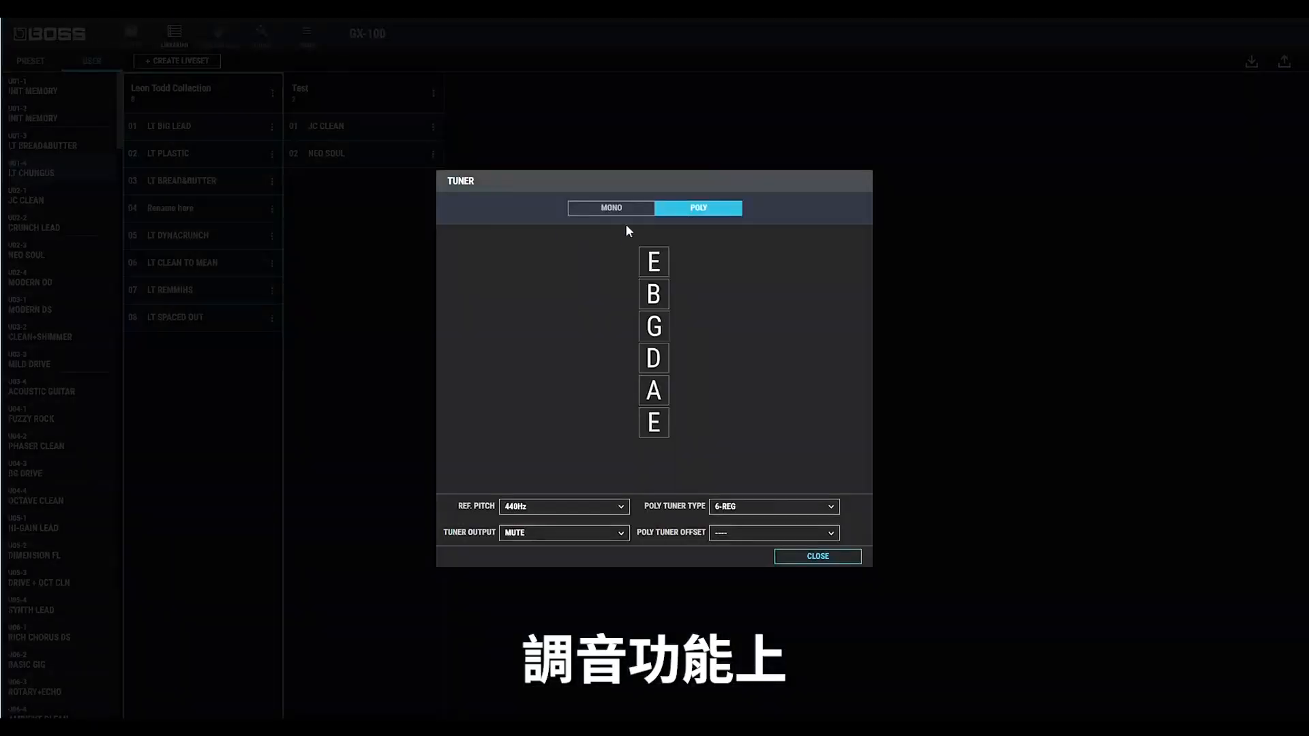
Step: View the tuner in mono mode and in poly mode, and close it
{"action": "left_click", "coordinate": [628, 210]}
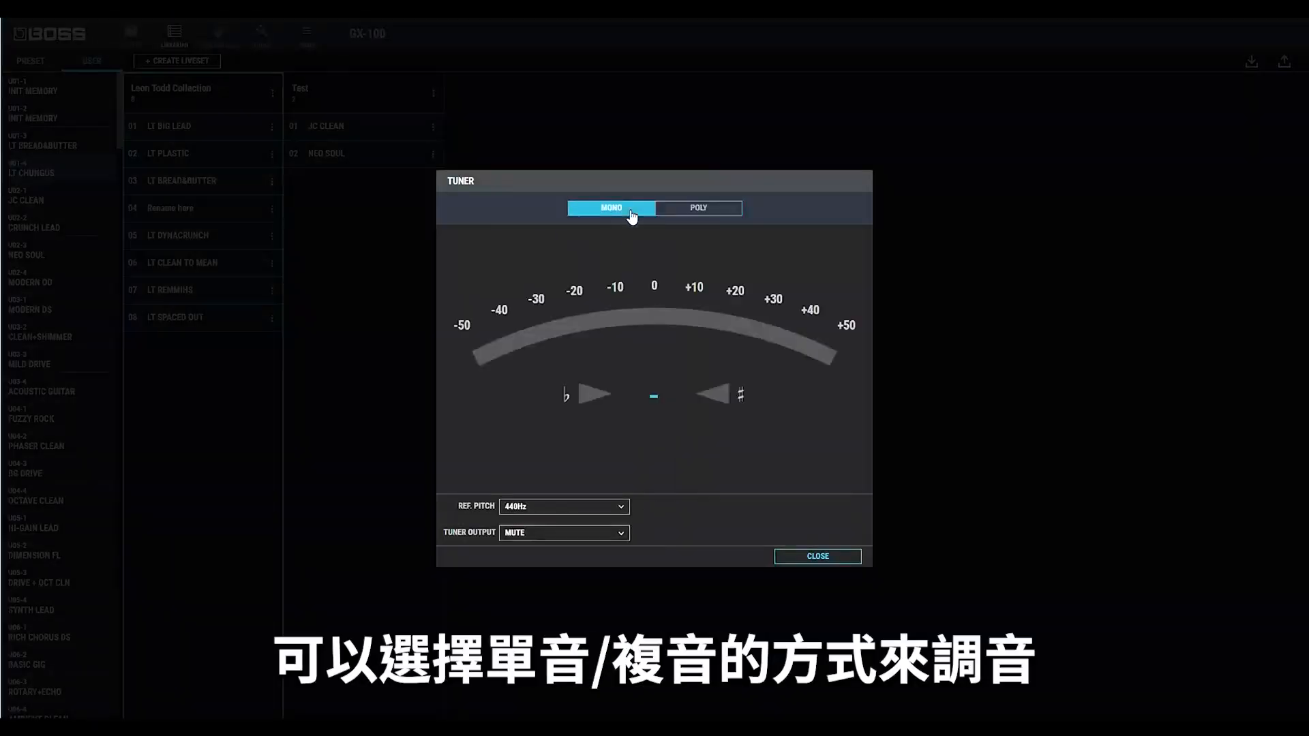
{"action": "left_click", "coordinate": [681, 212]}
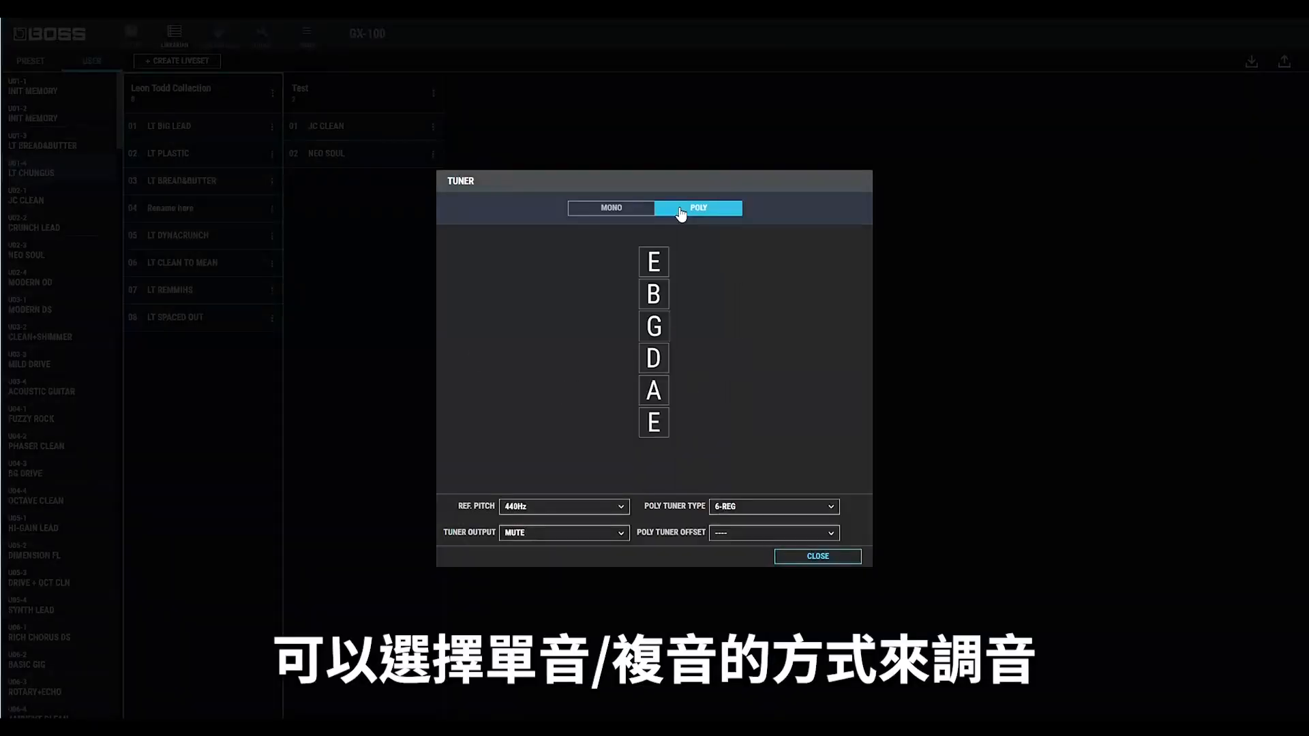
{"action": "left_click", "coordinate": [801, 559]}
Step: Look through the owner's manual, device settings and all data backup pages of the GX-100 settings, and close them without changes
{"action": "left_click", "coordinate": [307, 30]}
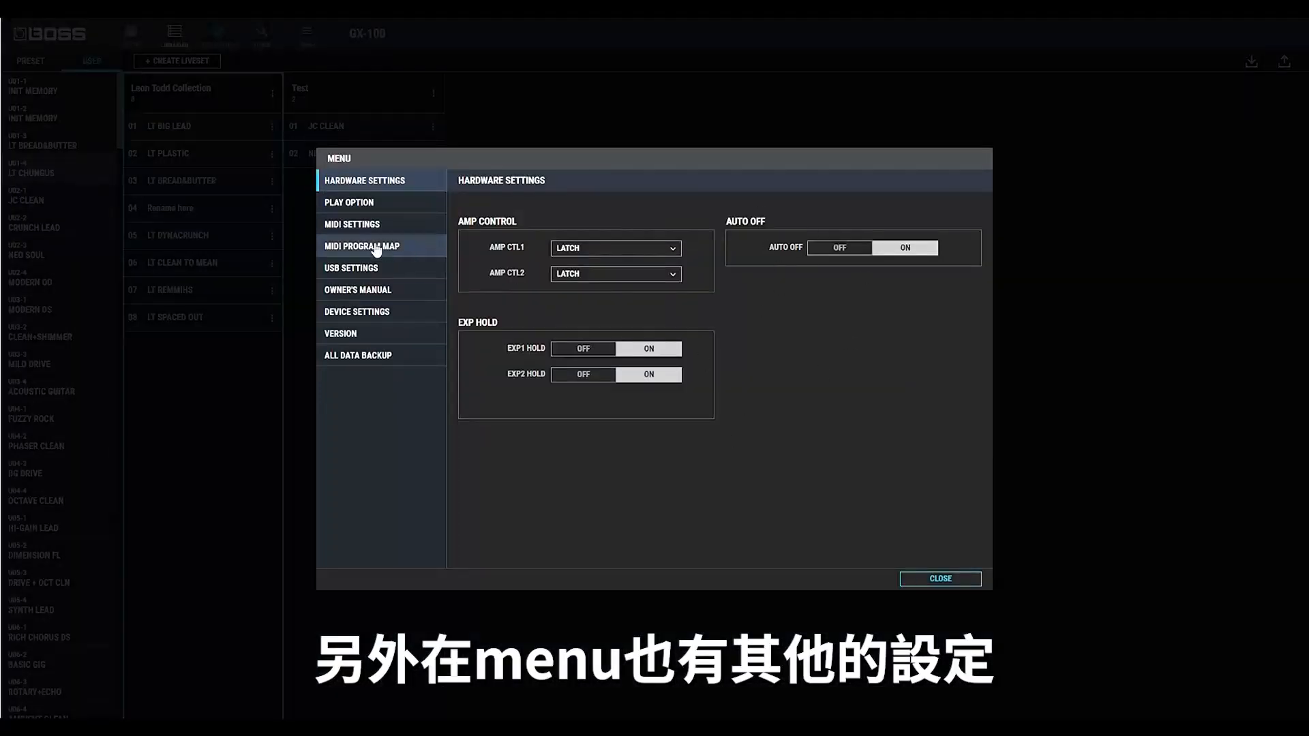
{"action": "left_click", "coordinate": [374, 293]}
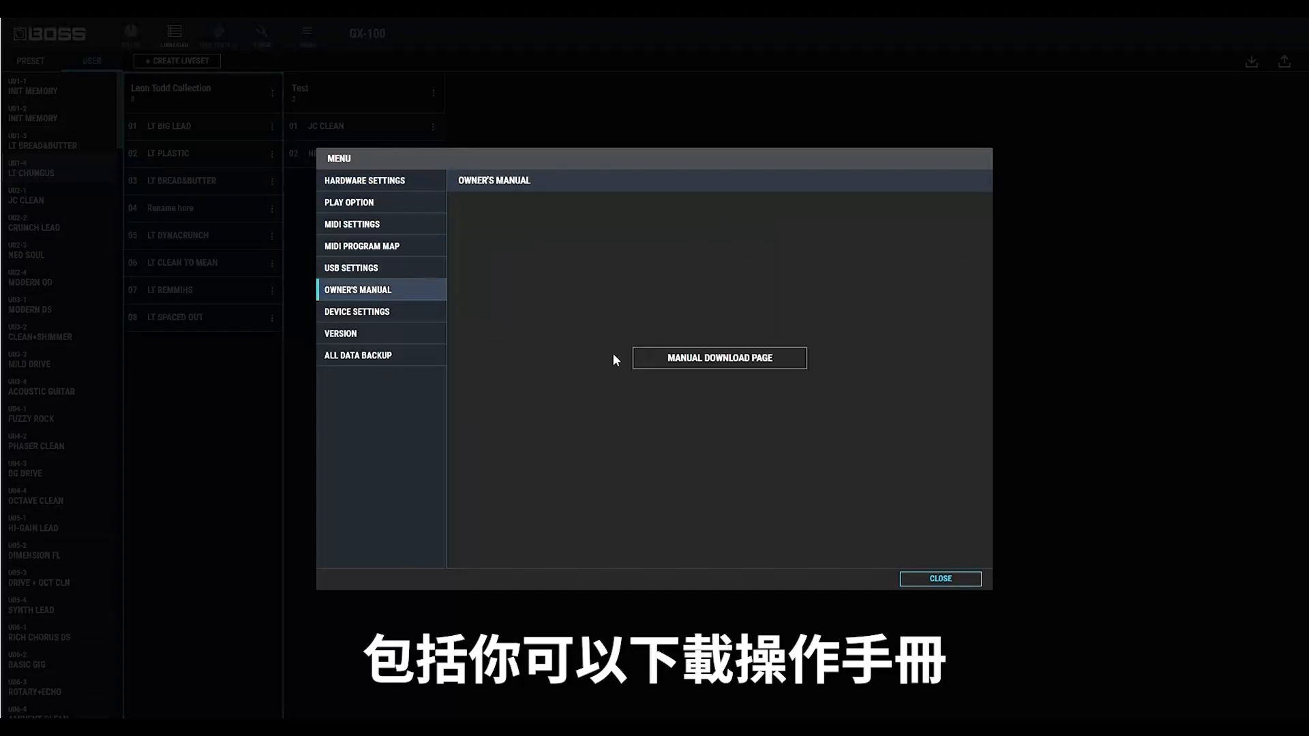
{"action": "left_click", "coordinate": [398, 315]}
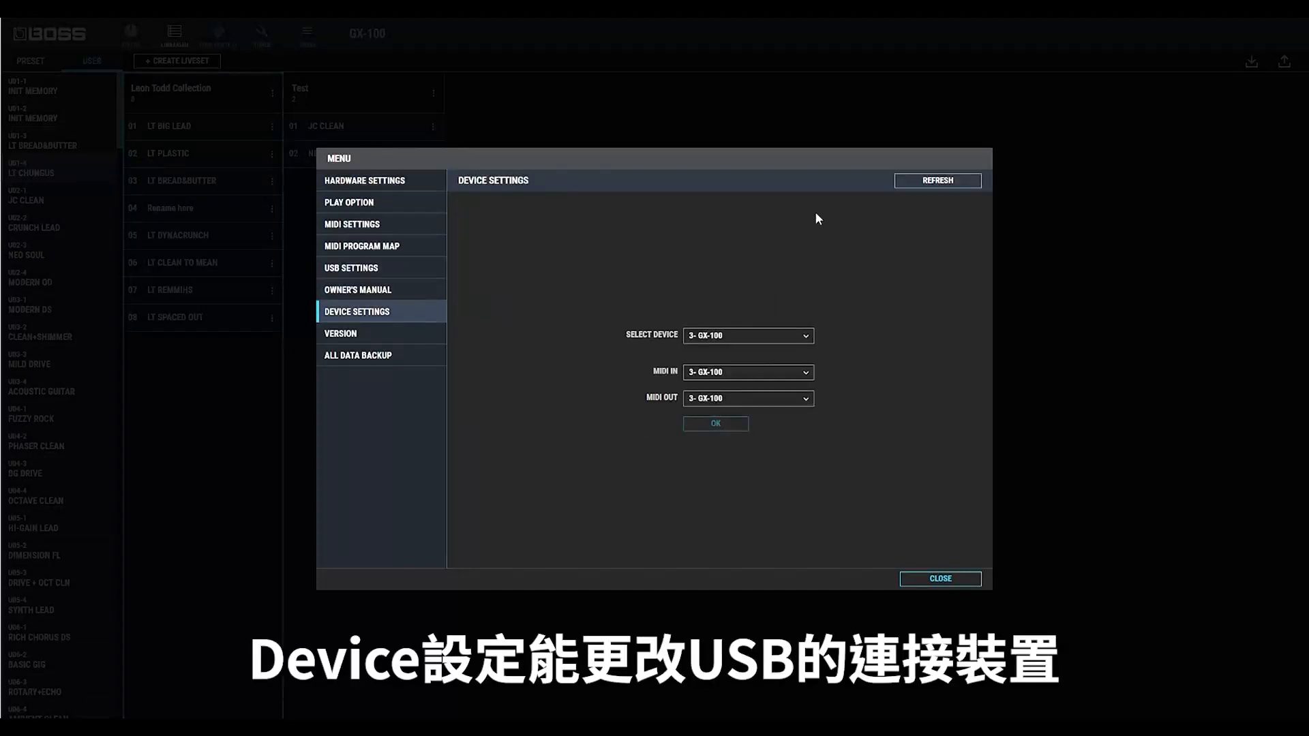
{"action": "left_click", "coordinate": [406, 353]}
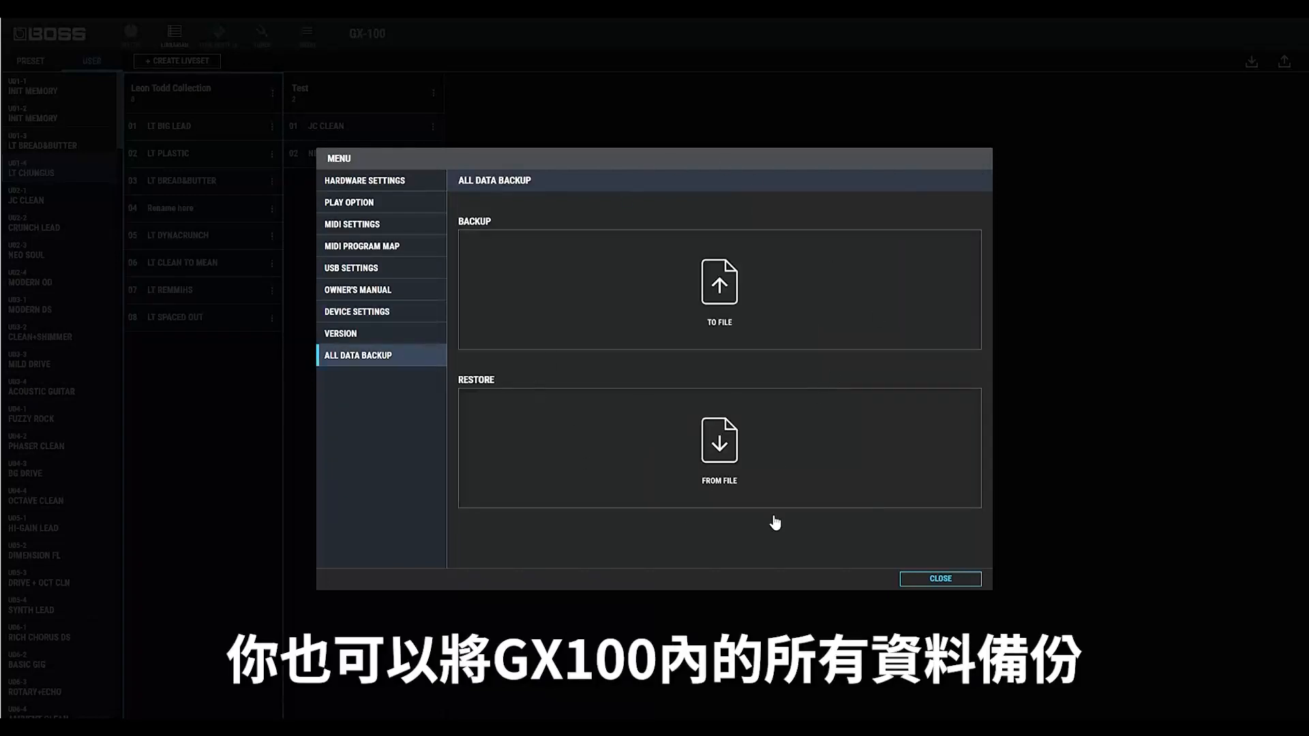
{"action": "left_click", "coordinate": [941, 579]}
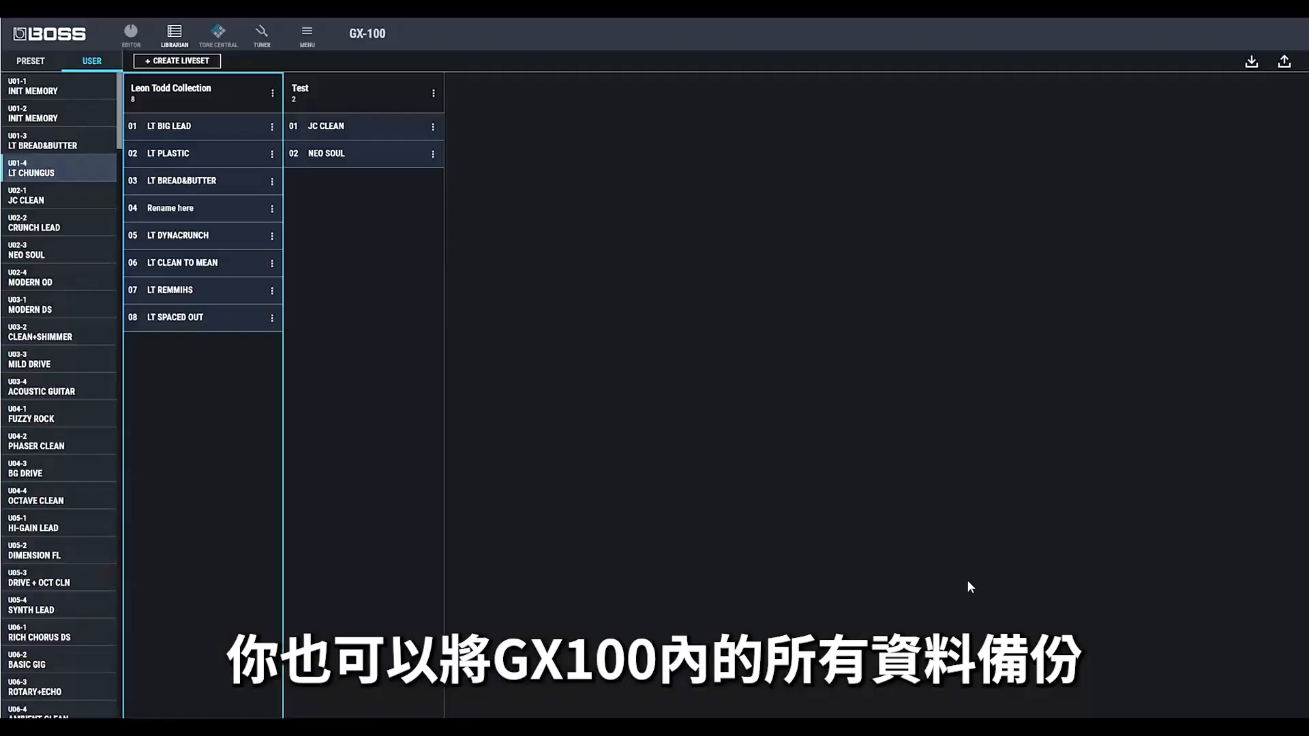
Step: Return to the effect chain editor and select the TERA ECHO effect among the available effects
{"action": "left_click", "coordinate": [135, 40]}
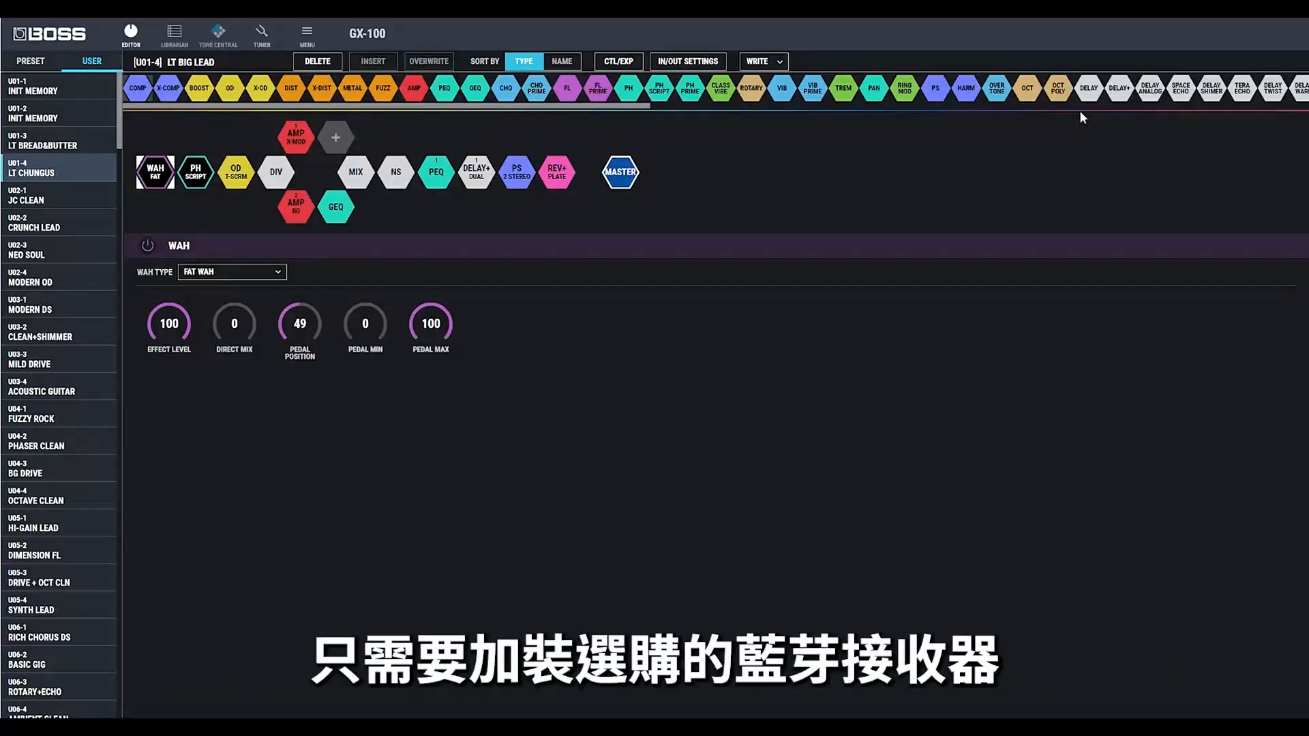
{"action": "left_click", "coordinate": [1261, 88]}
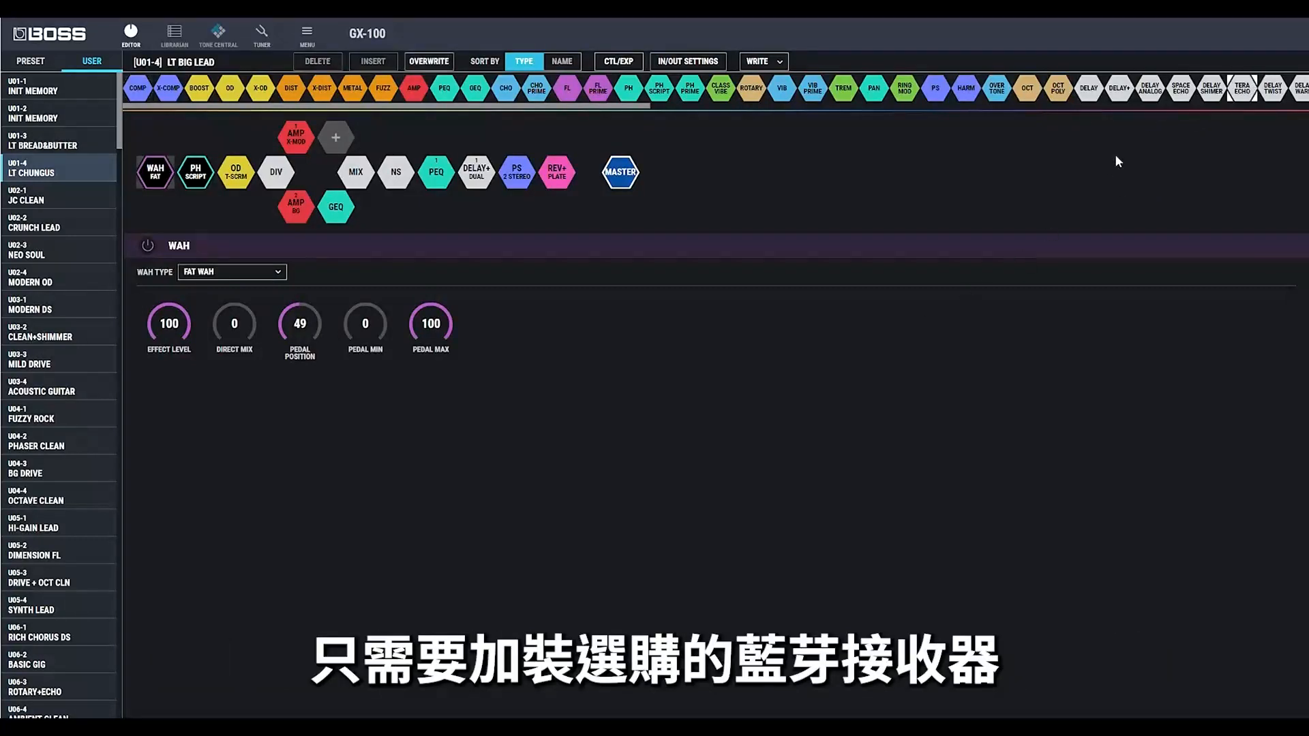